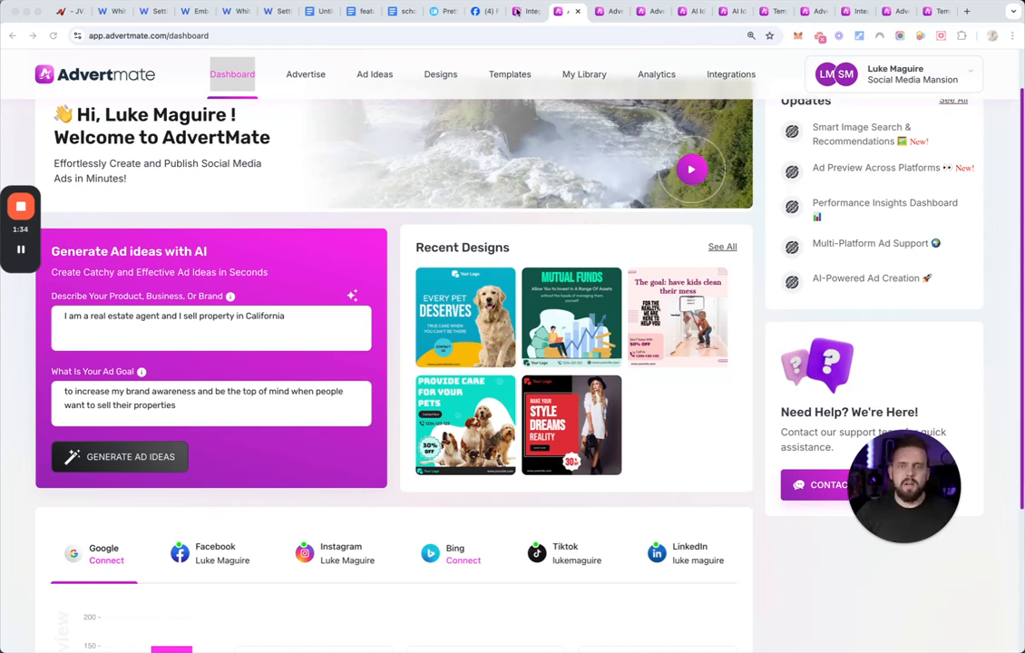
- Check the ad account integrations and generate ad ideas for the California real estate agent's brand-awareness goal
click(519, 11)
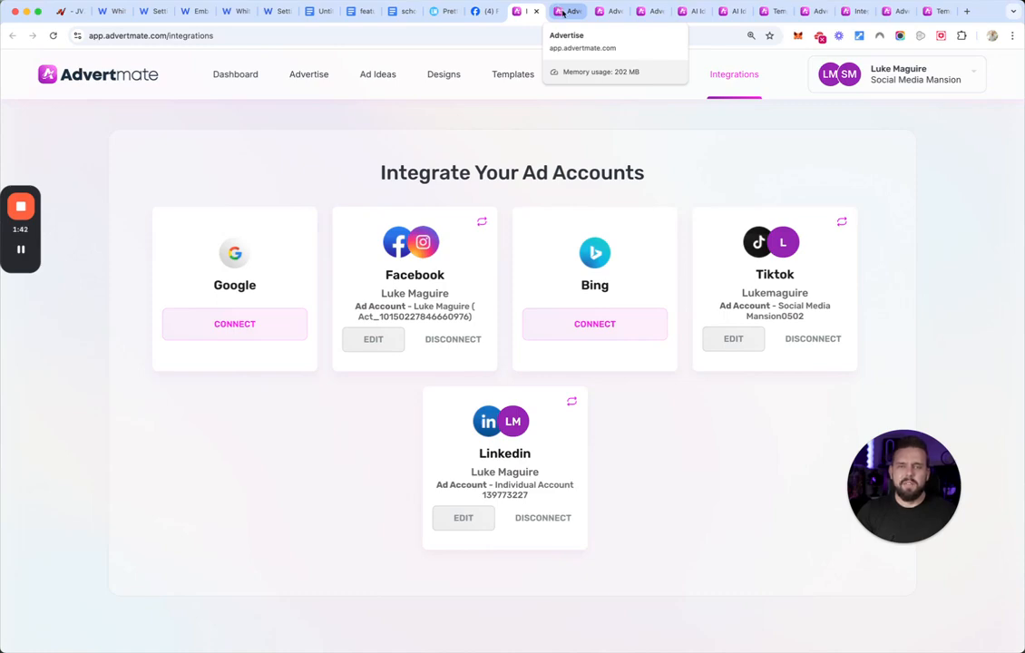
click(562, 12)
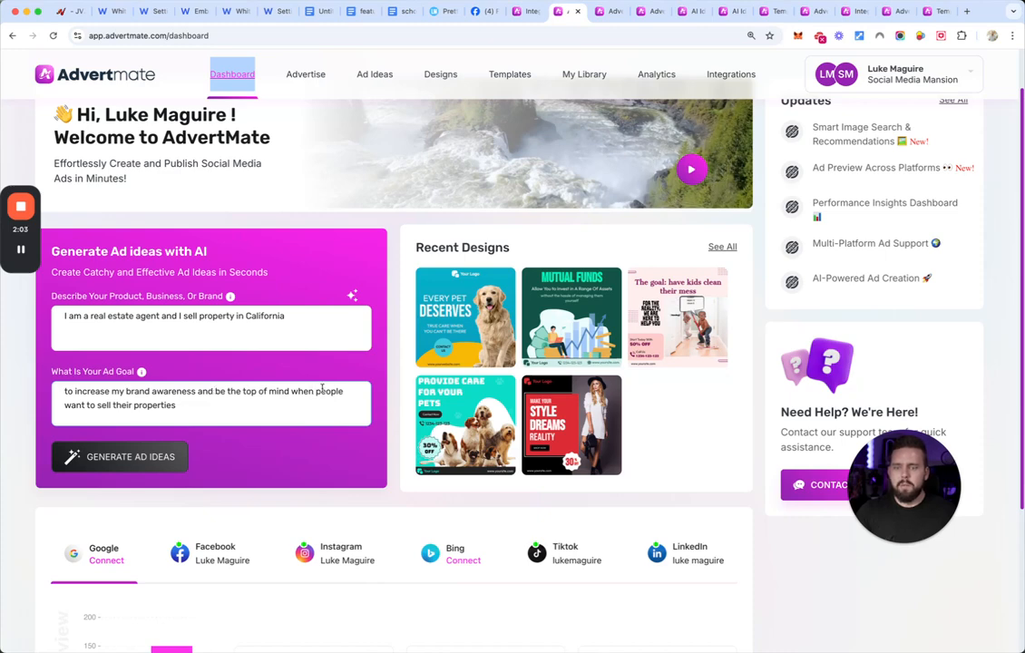
click(140, 458)
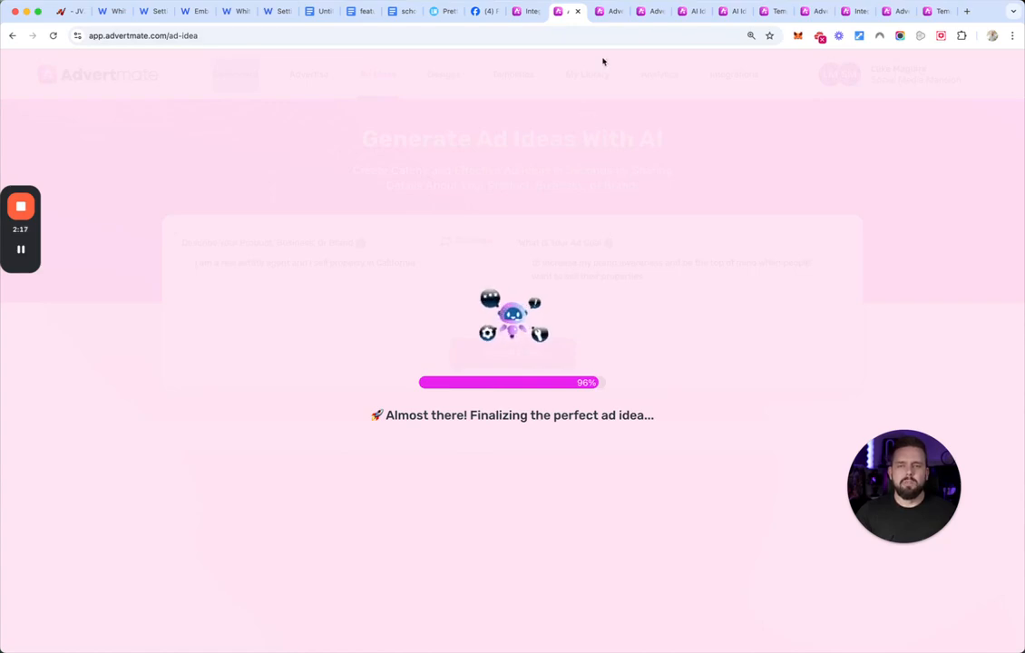
- Generate ad ideas for the 'Stream-Fit' fitness supplement and for the ebook aimed at parents of teenagers
click(610, 12)
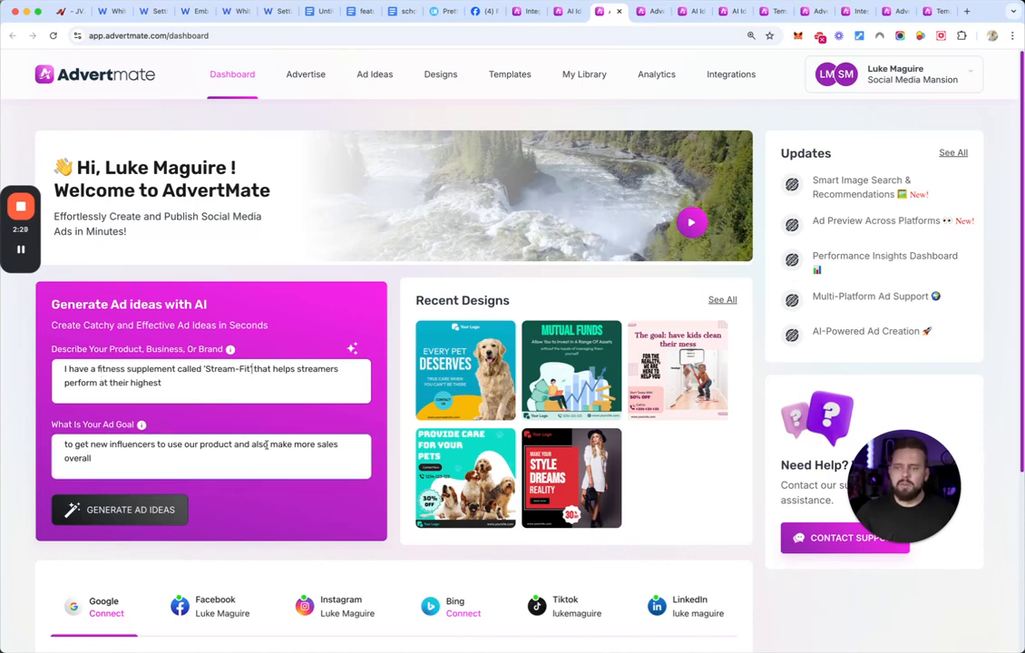
click(146, 511)
click(650, 11)
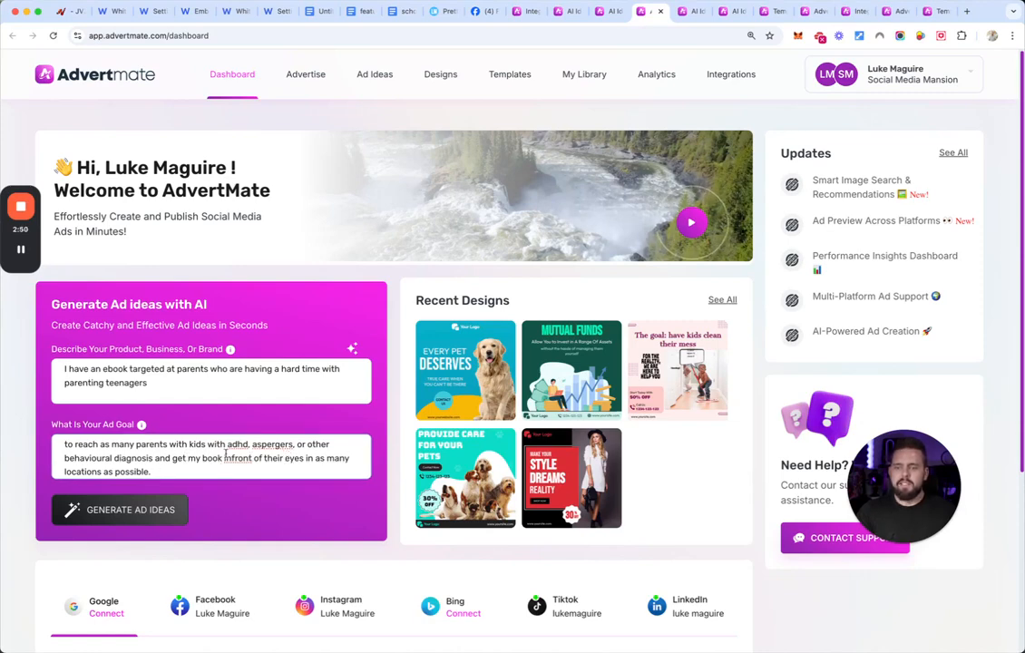
click(138, 510)
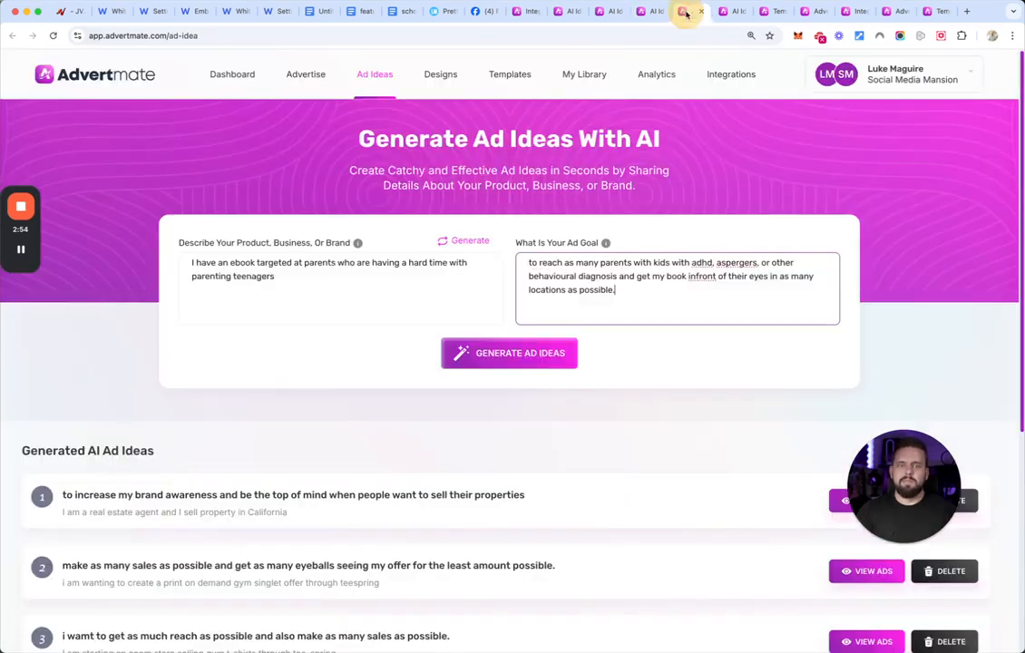
- Inspect the AI description generator's website URL and short description options, close it, and look through the Generated AI Ad Ideas list
click(685, 11)
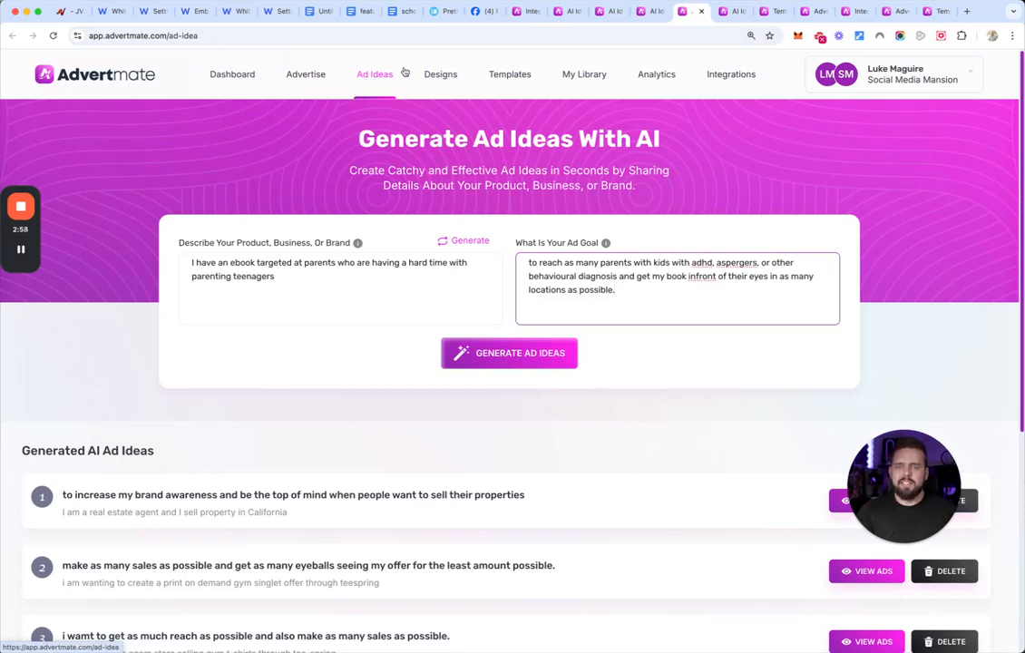
click(219, 263)
click(297, 283)
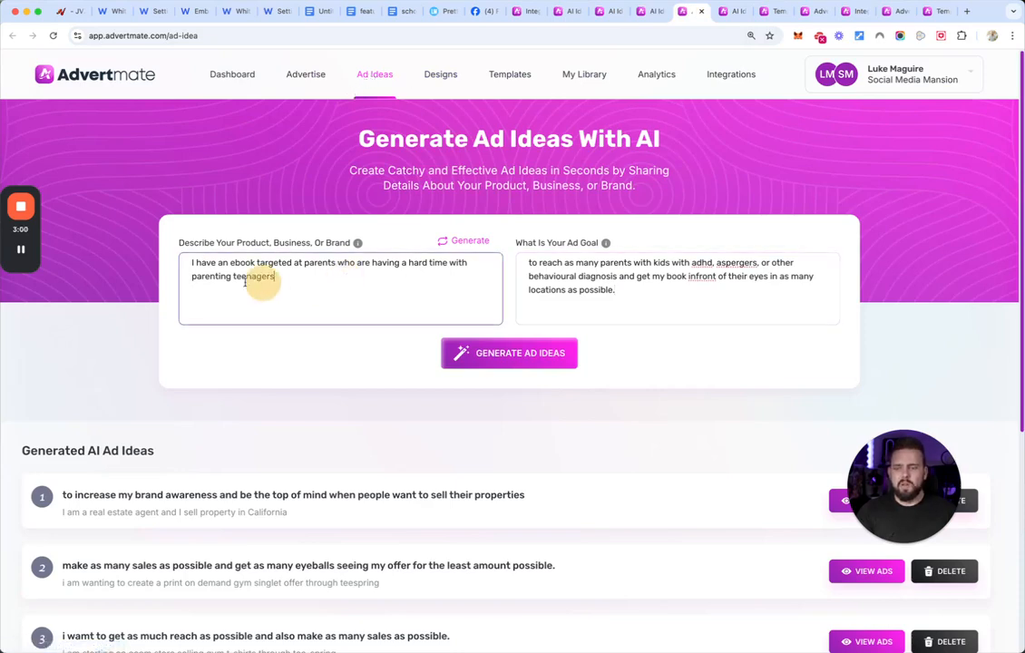
click(467, 245)
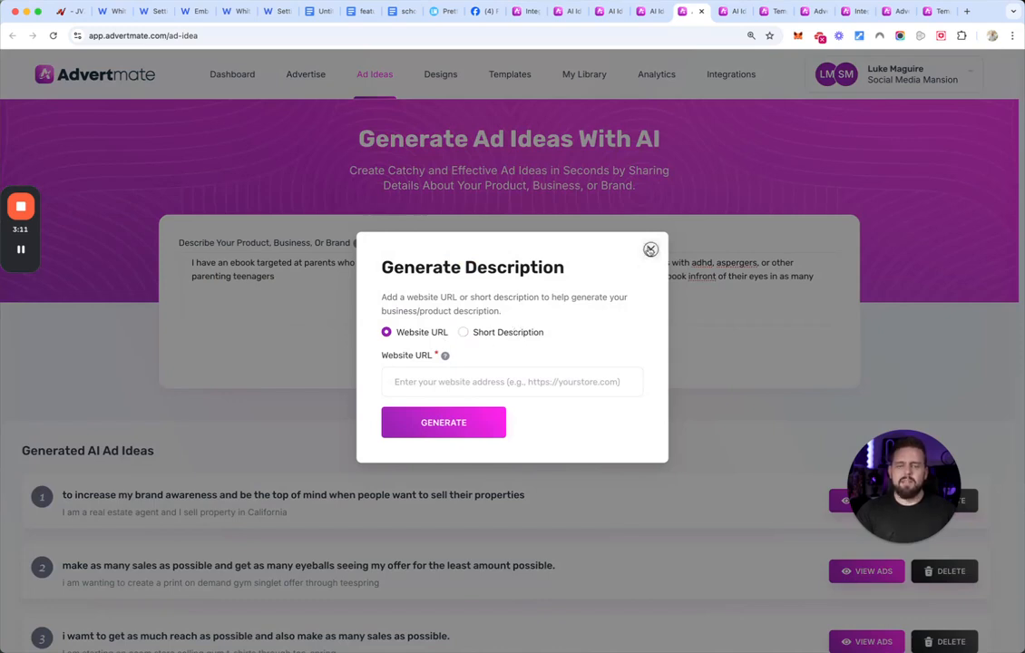
click(650, 250)
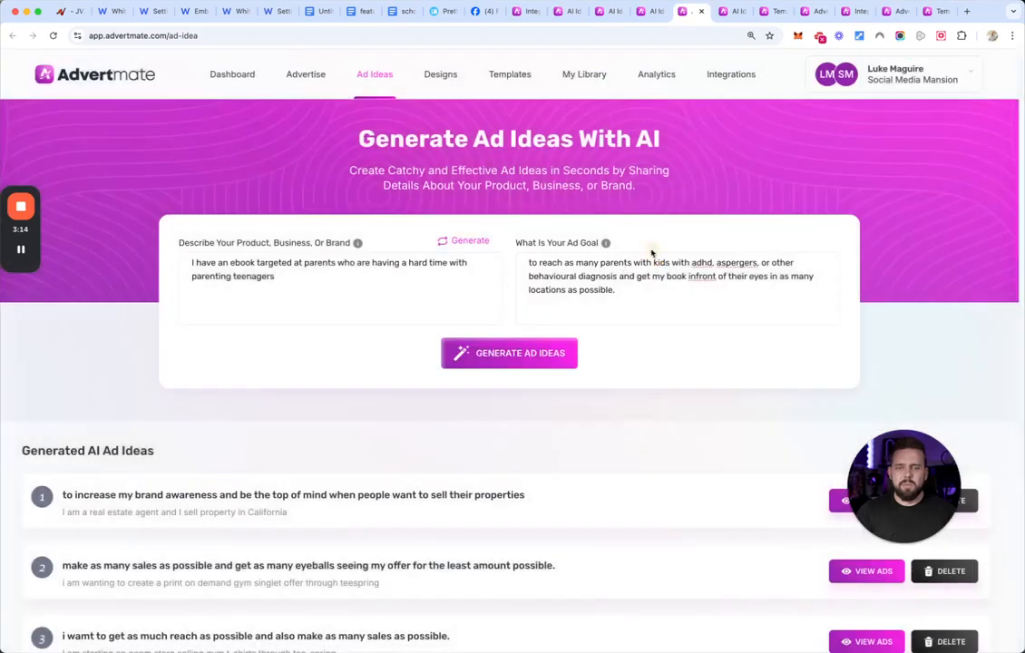
scroll(452, 410, down, 3)
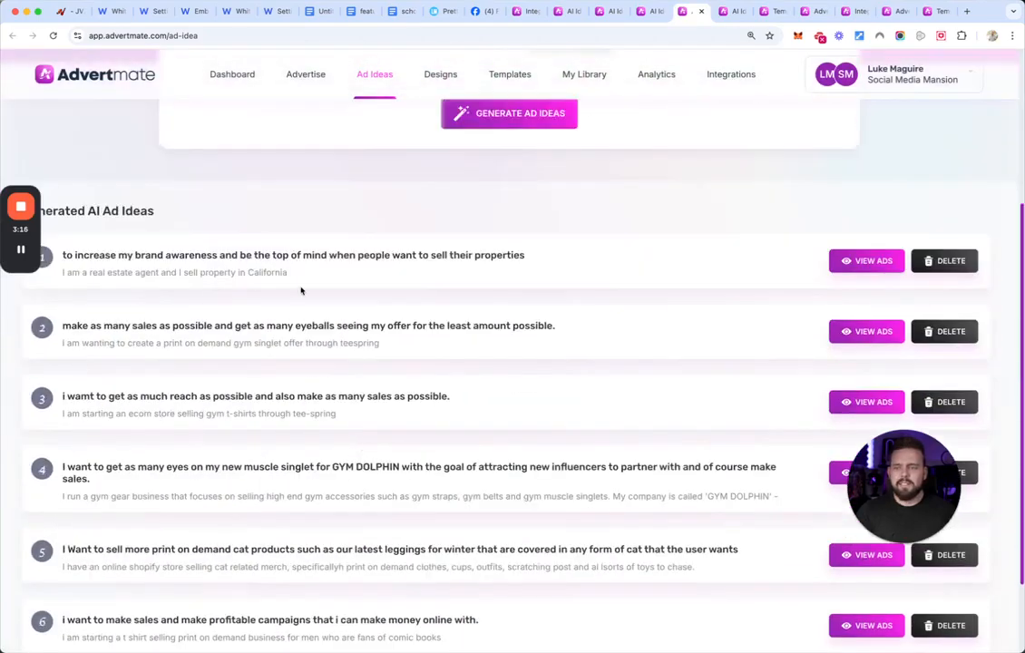
scroll(295, 275, up, 3)
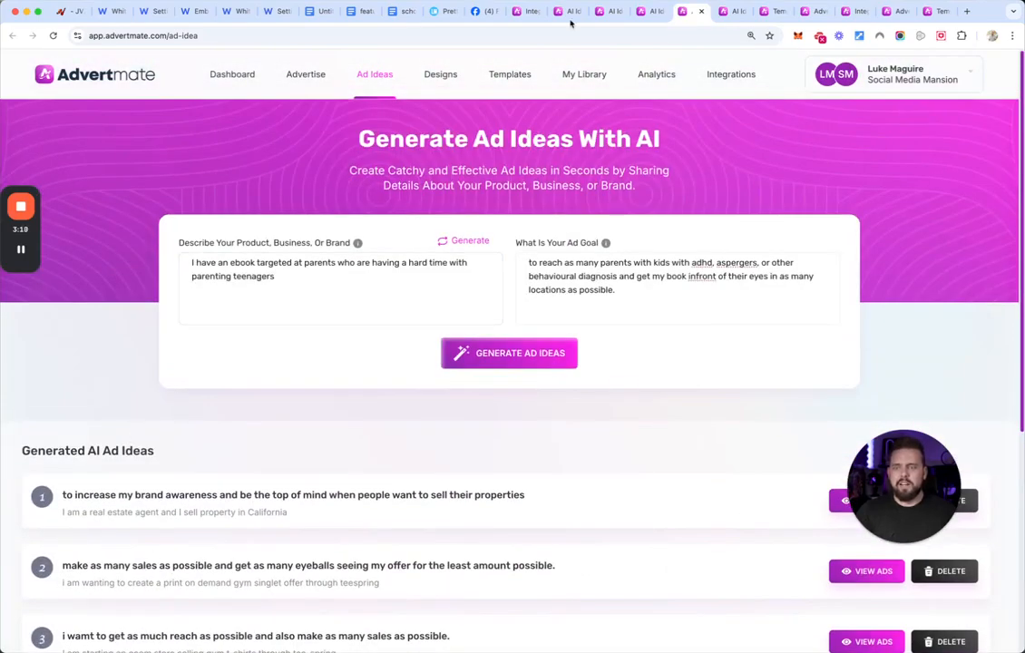
- Examine the general tips and suggested ad types in the California real estate agent's results
click(523, 12)
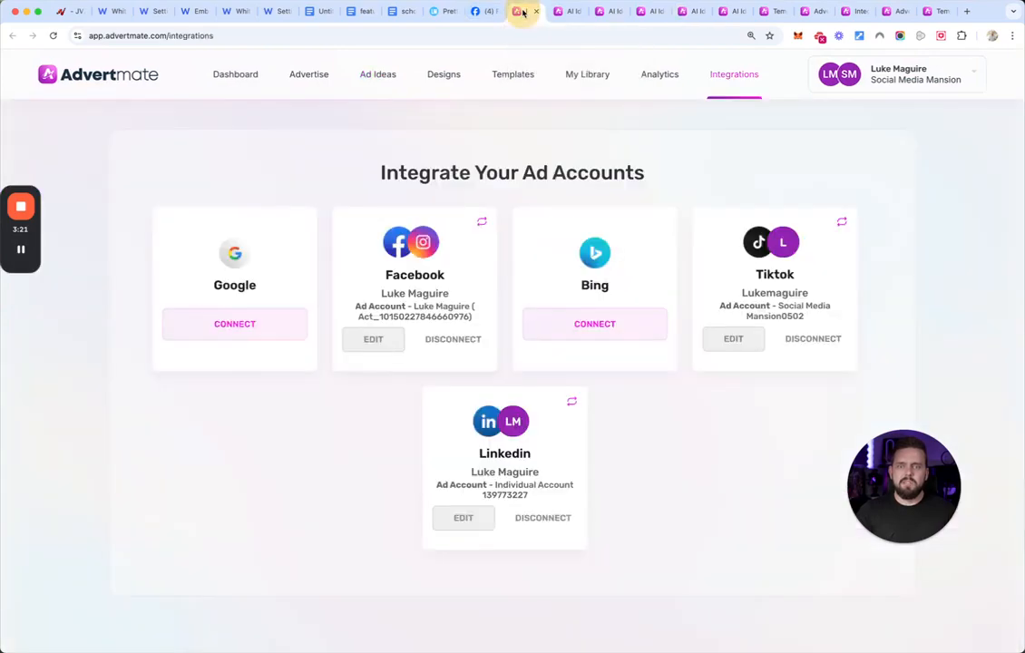
click(566, 12)
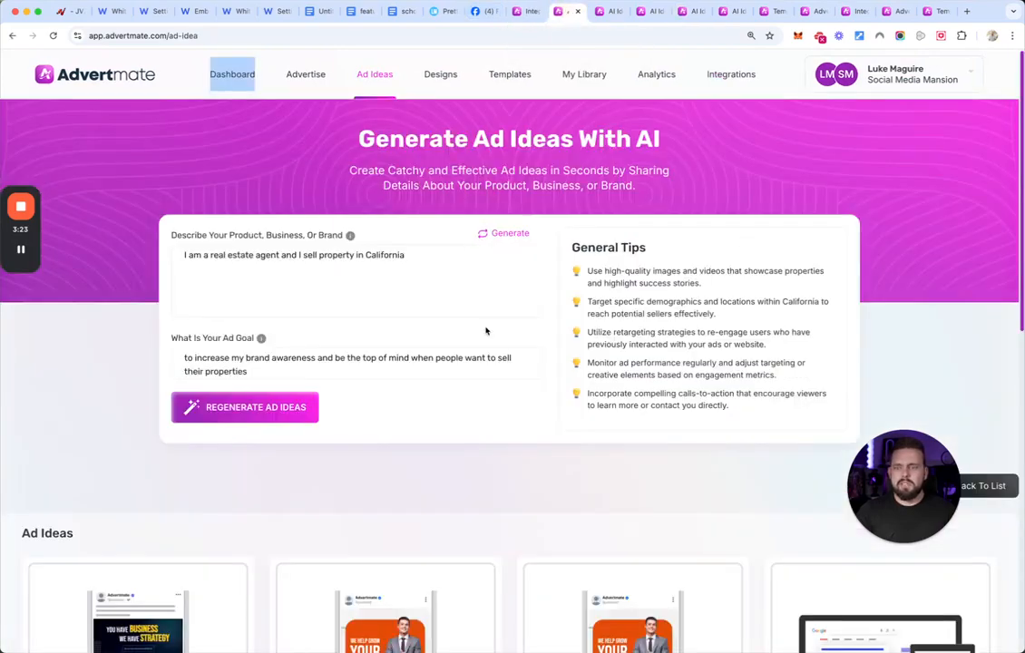
scroll(487, 328, down, 3)
scroll(414, 352, up, 2)
click(394, 163)
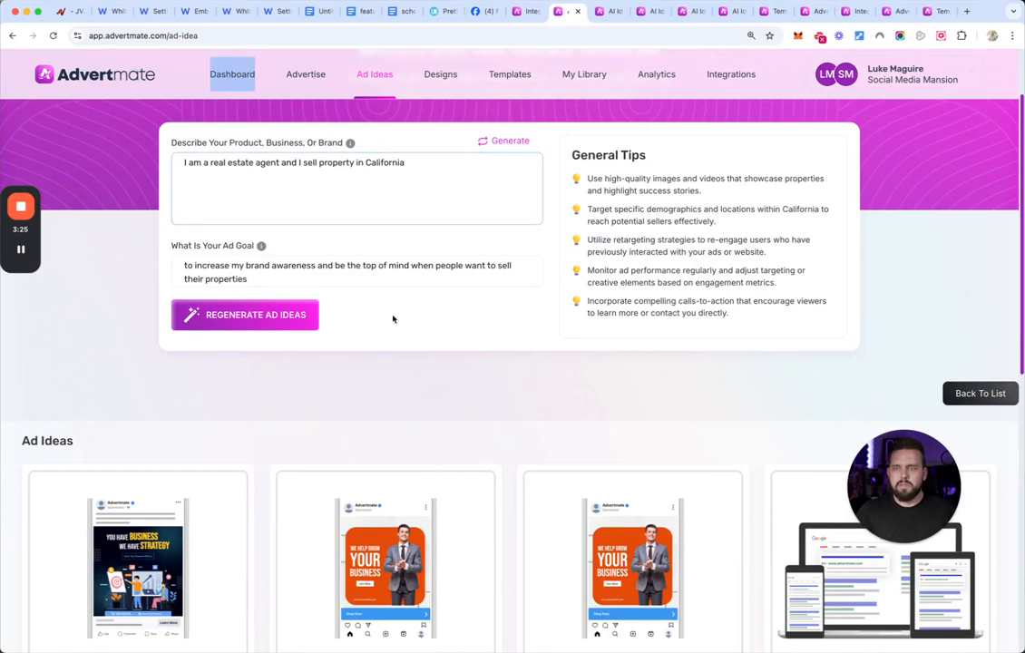
scroll(396, 316, down, 5)
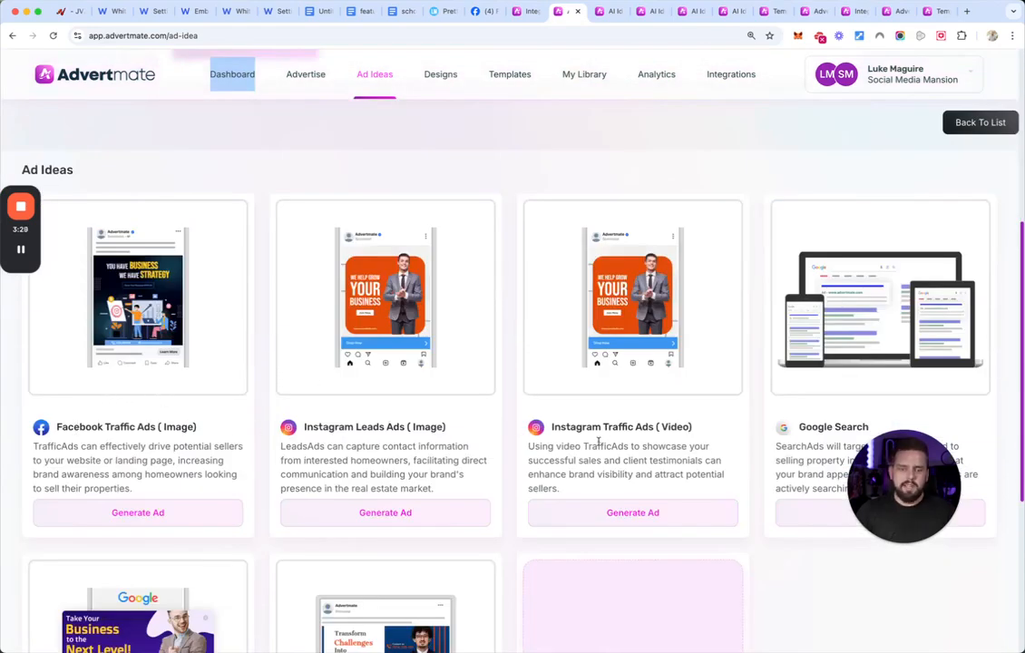
scroll(708, 399, down, 1)
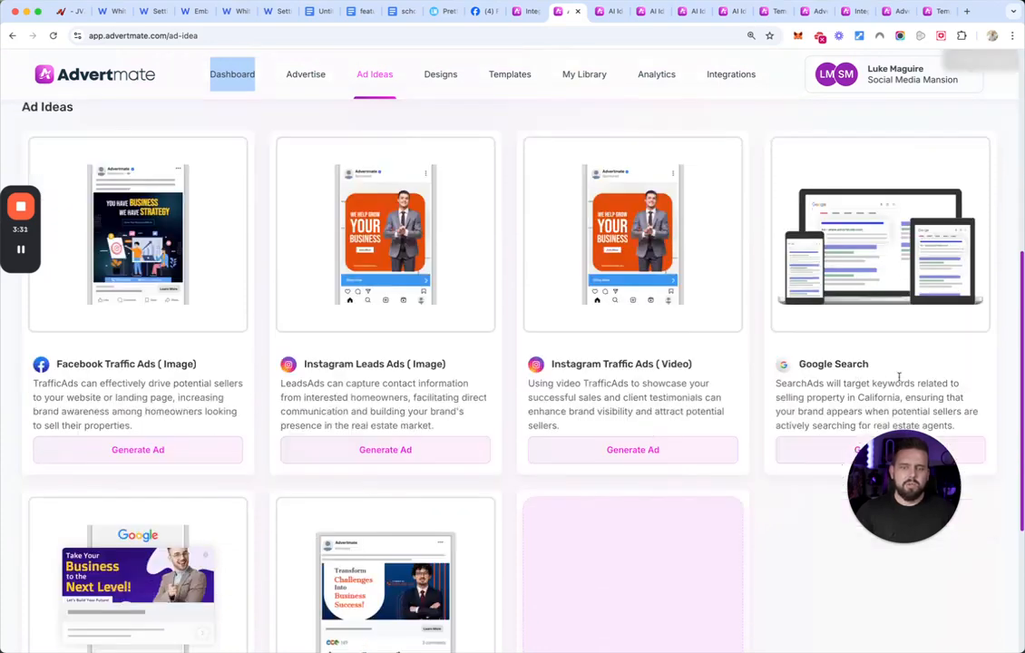
scroll(871, 372, down, 3)
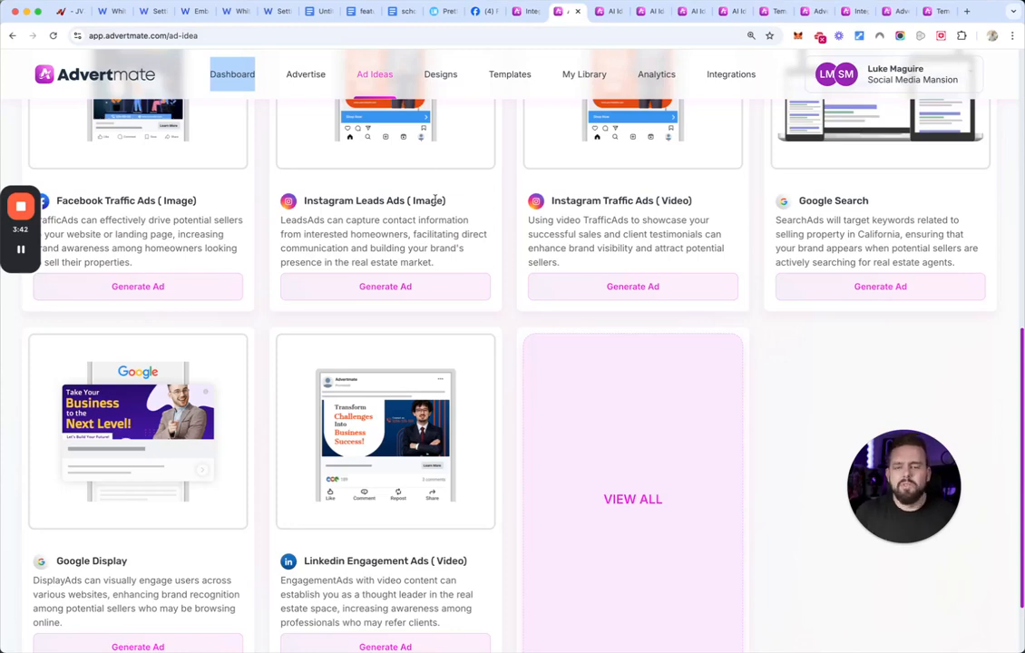
- Review the suggested Facebook, Instagram and TikTok ads in the 'Stream-Fit' supplement's results
click(612, 12)
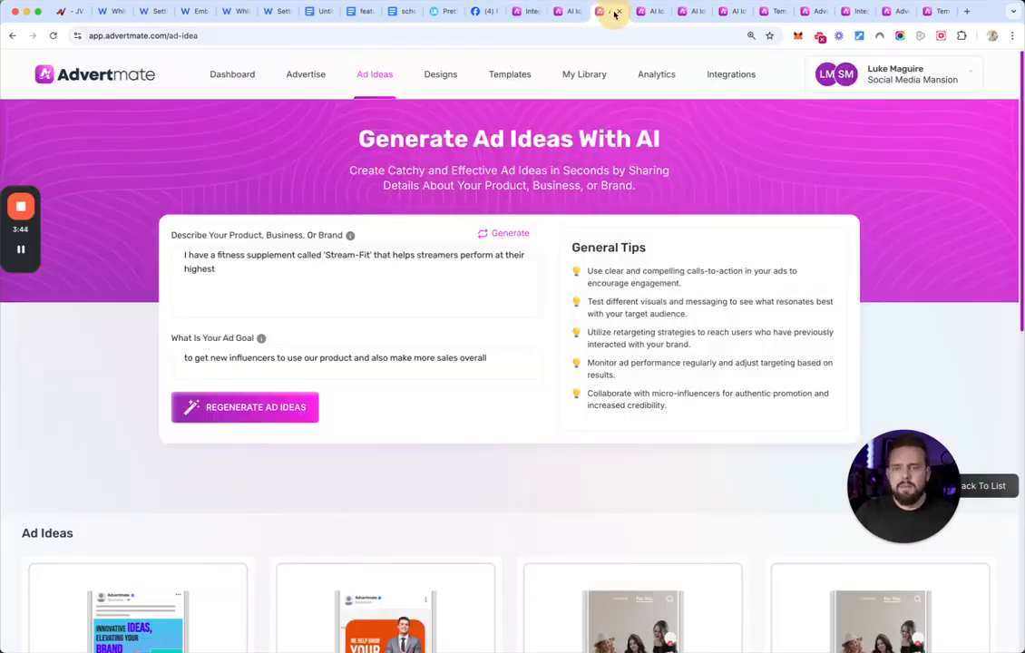
scroll(389, 292, down, 5)
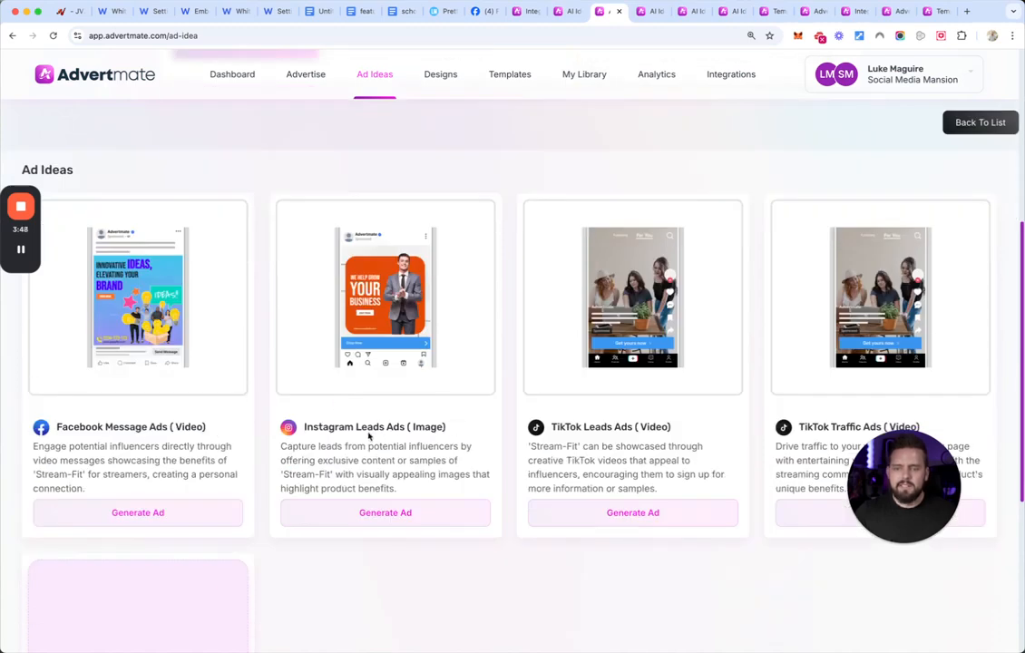
scroll(860, 381, down, 1)
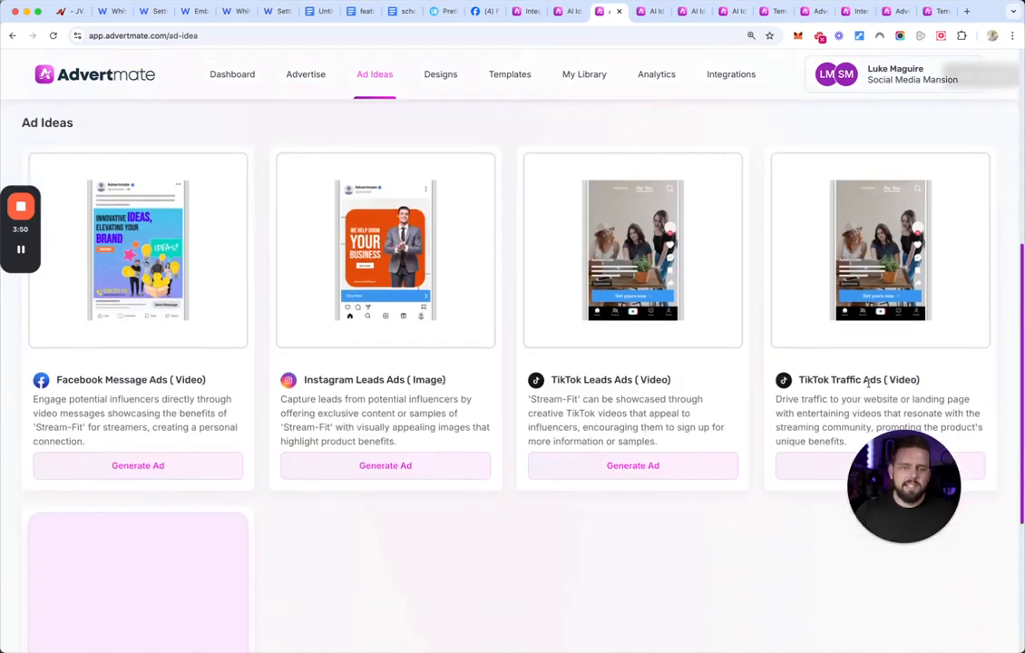
scroll(407, 476, down, 3)
scroll(451, 417, up, 5)
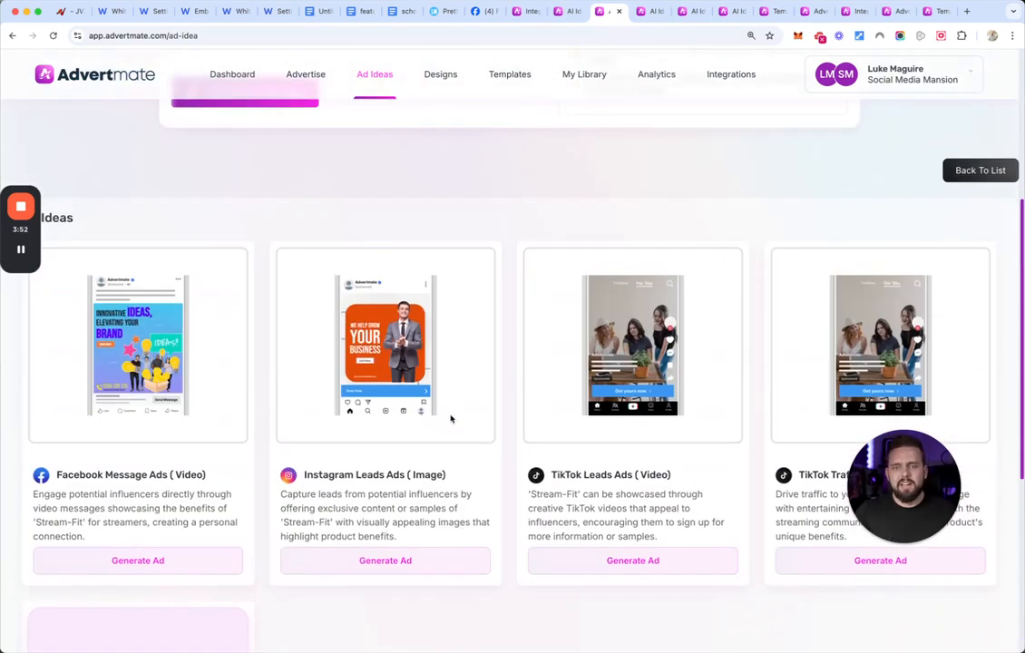
scroll(436, 389, down, 3)
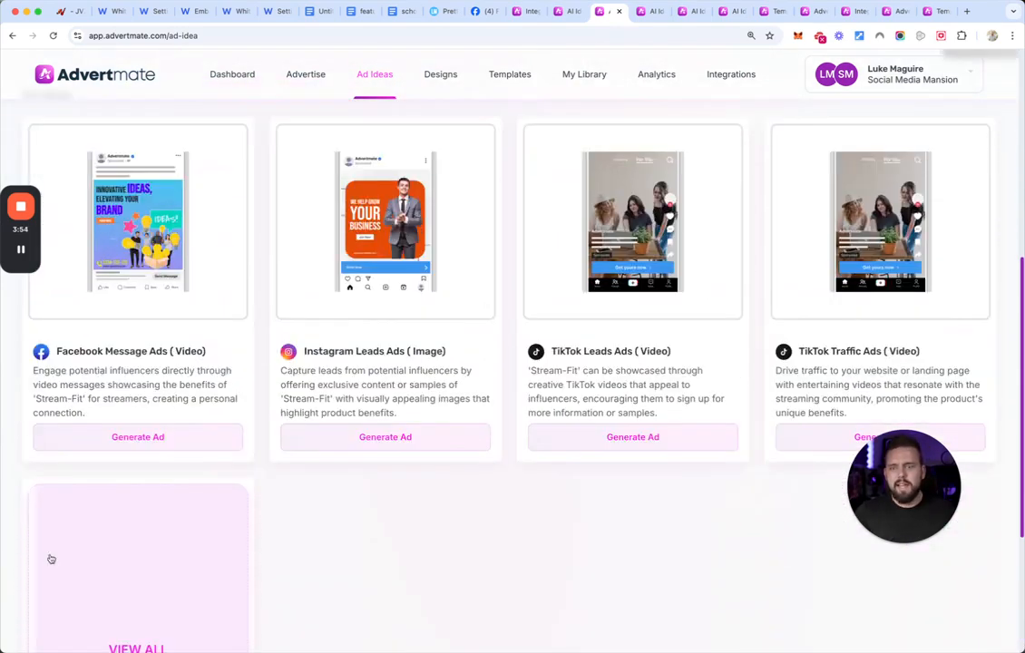
- Expand the 'Stream-Fit' ad ideas to all ad types and look through the Google, Bing and LinkedIn options
click(128, 565)
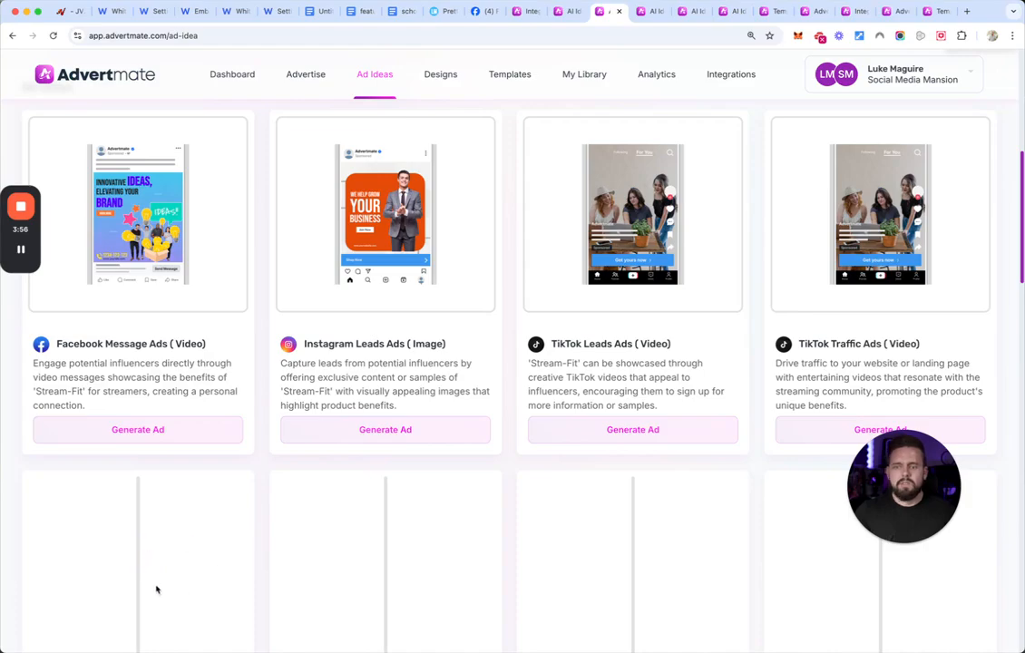
scroll(401, 337, down, 15)
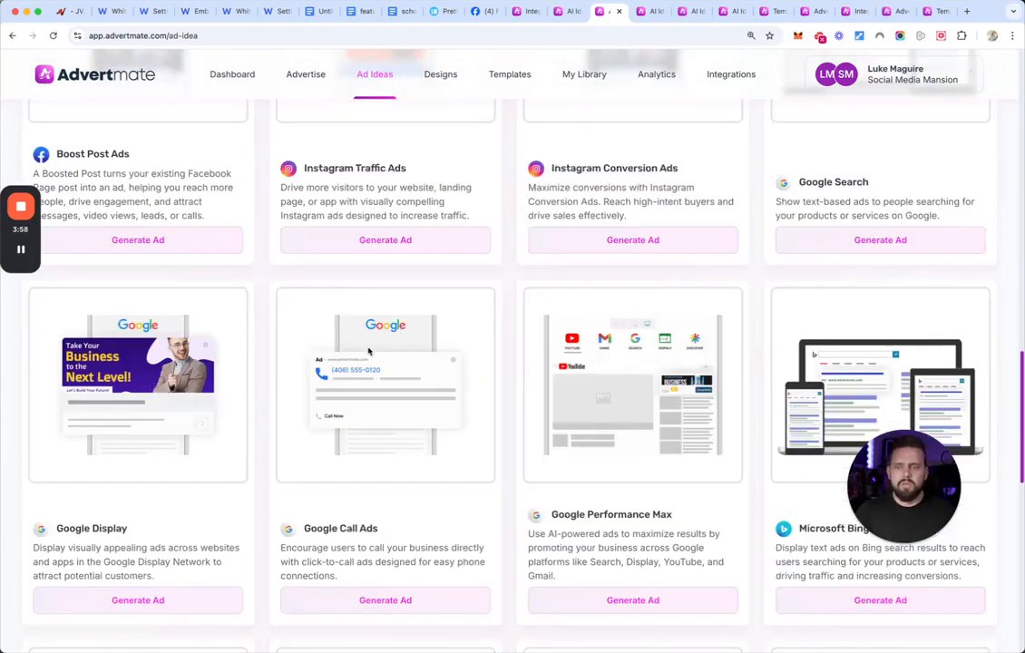
scroll(503, 375, down, 10)
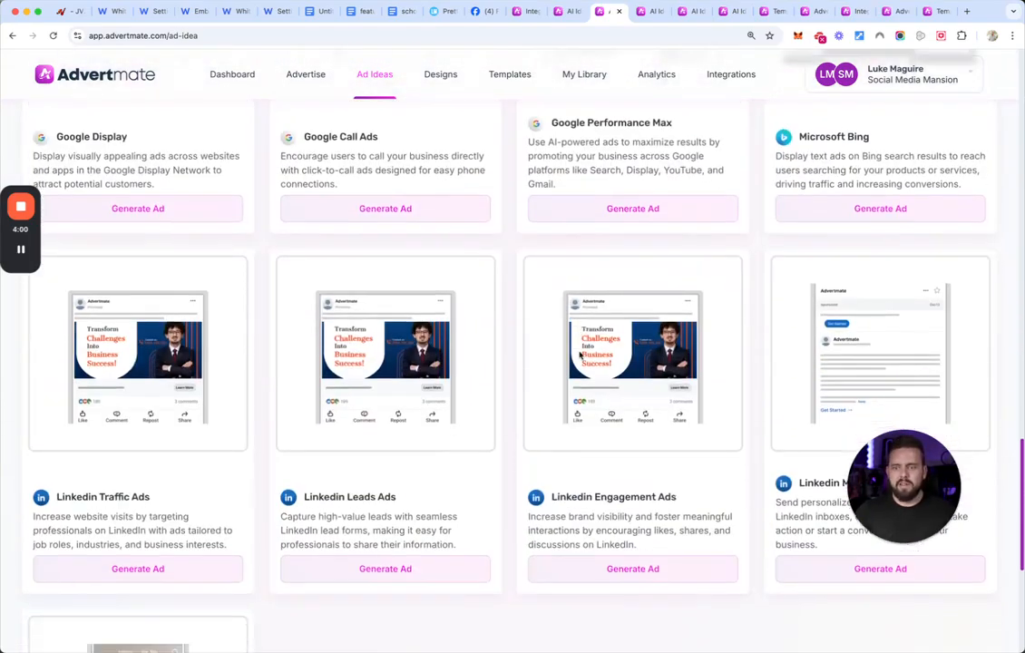
scroll(580, 356, down, 1)
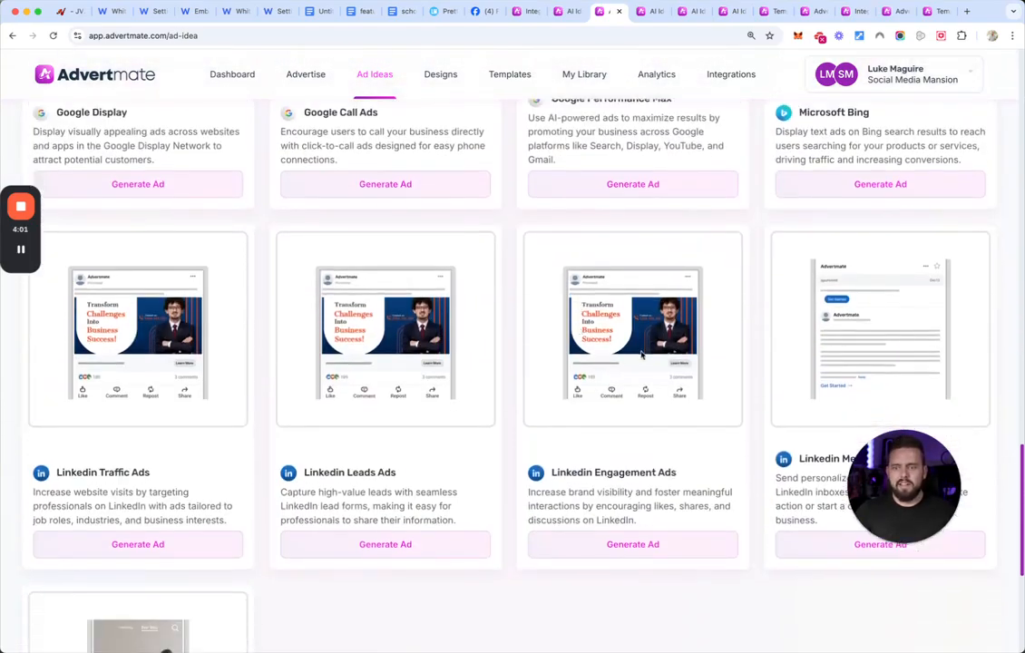
- Examine the ad suggestions, descriptions and general tips generated for the parenting ebook
click(649, 11)
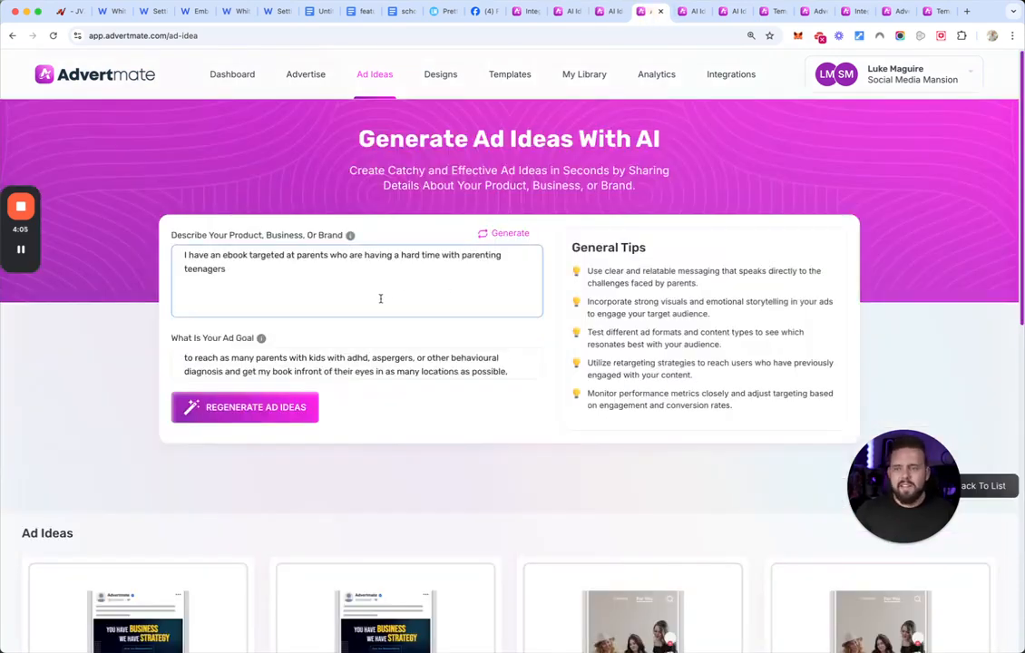
scroll(321, 272, down, 10)
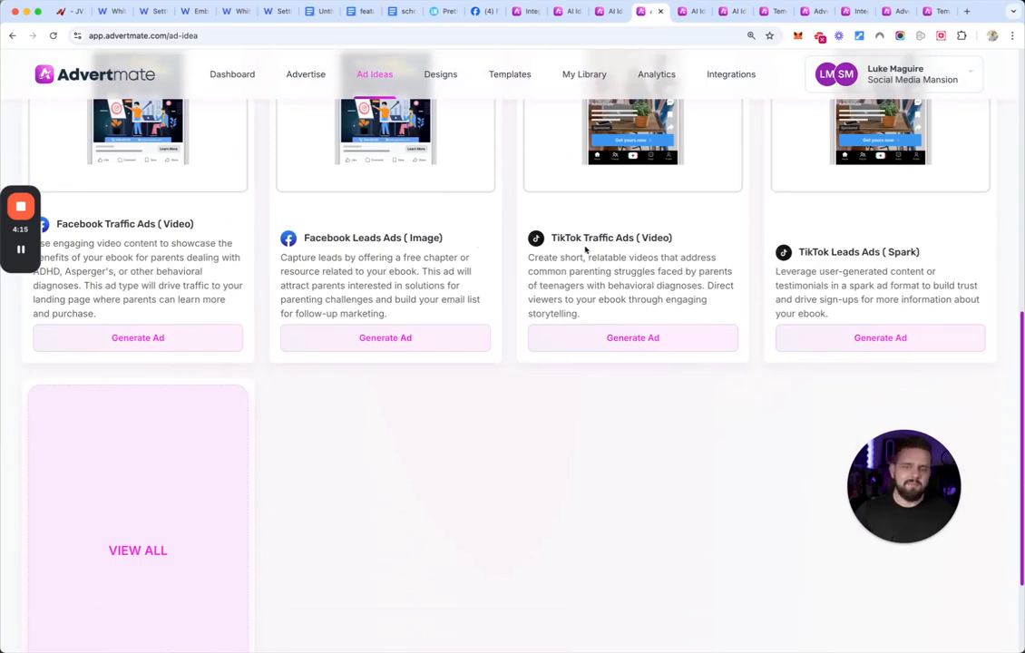
scroll(791, 256, down, 3)
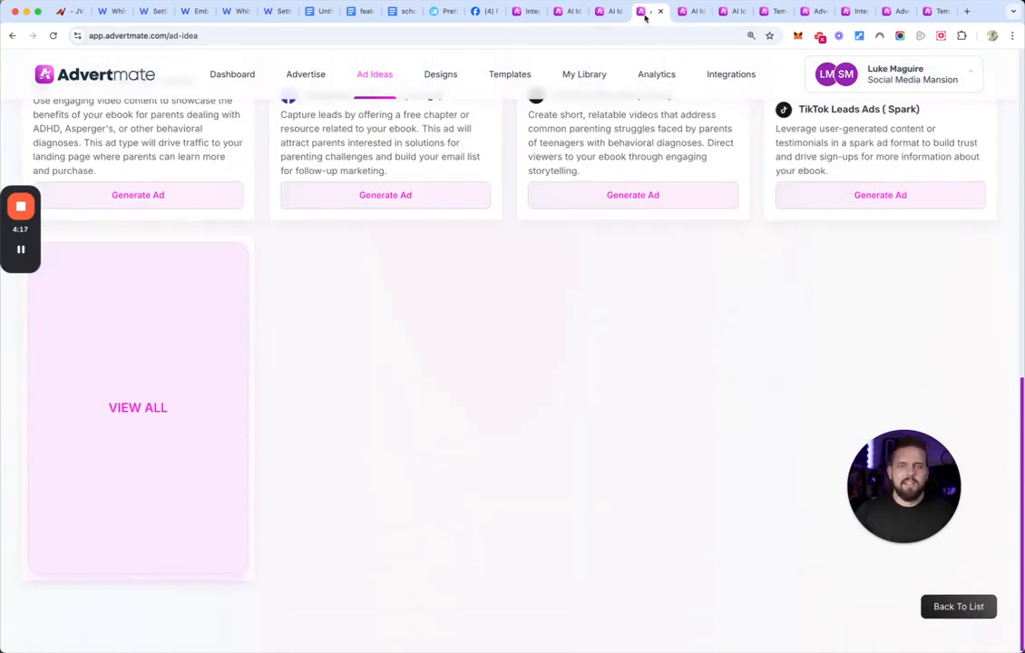
click(692, 16)
click(651, 12)
scroll(589, 265, up, 8)
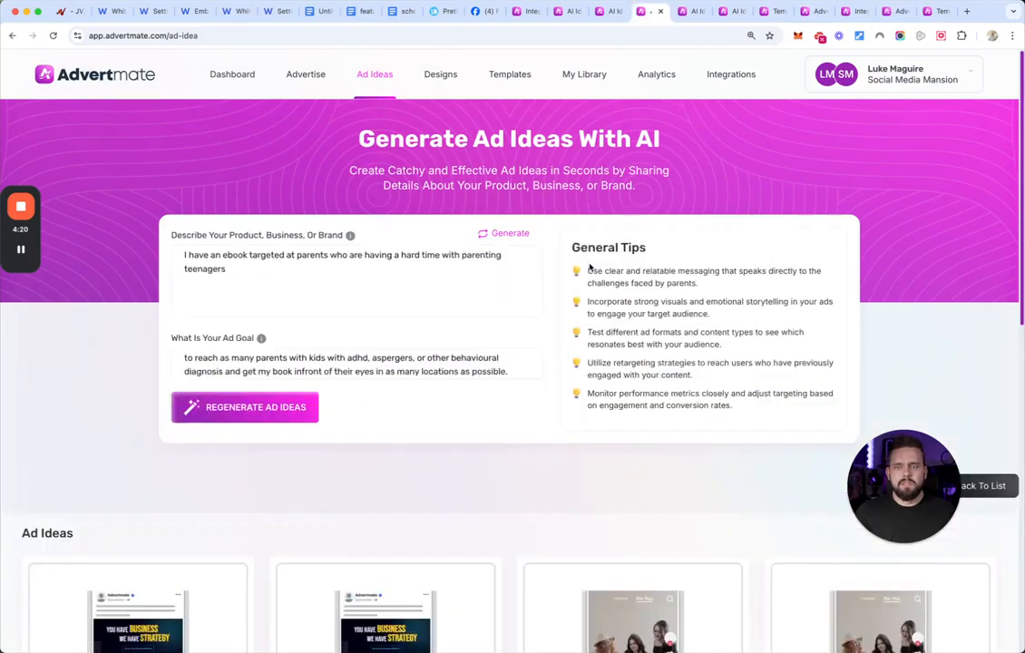
scroll(591, 263, down, 1)
click(294, 402)
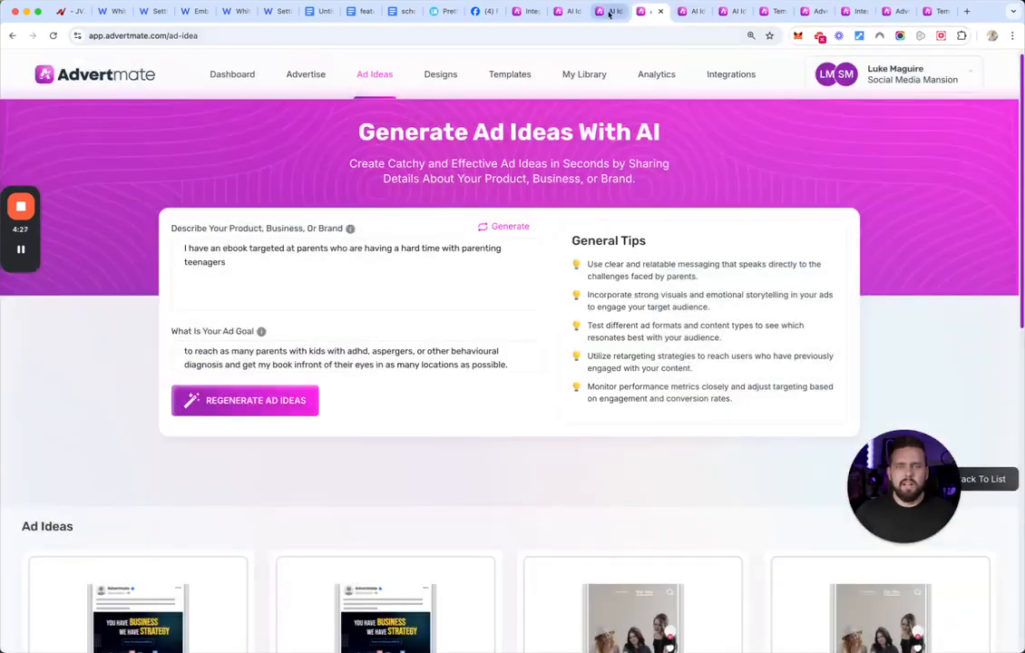
- Return to the California real estate agent's results and bring its Facebook Traffic Ads (Image) idea into view
click(611, 13)
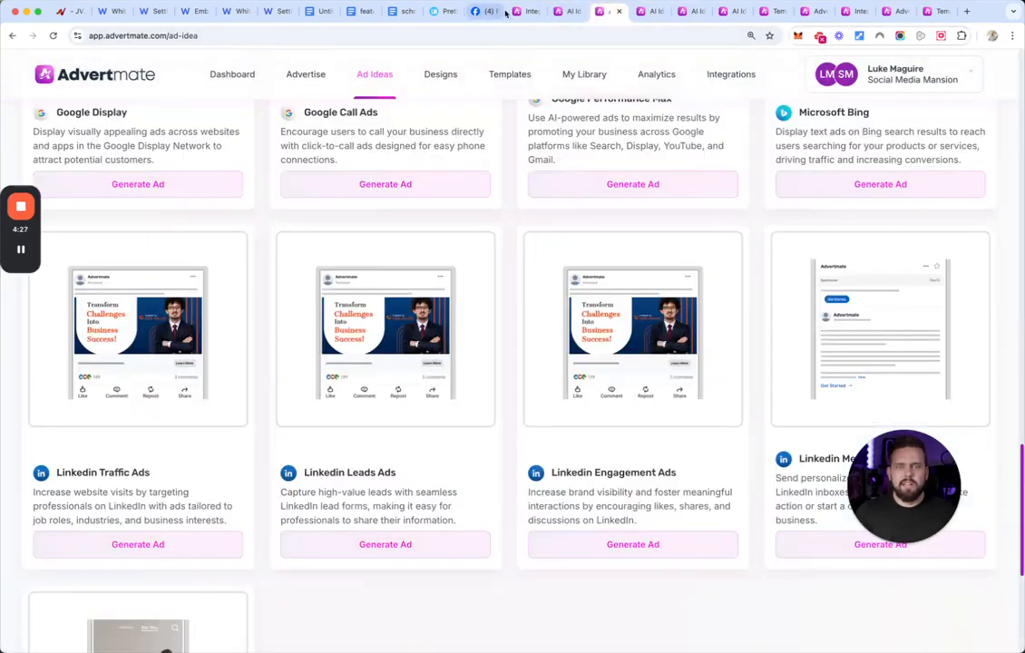
click(522, 12)
click(567, 12)
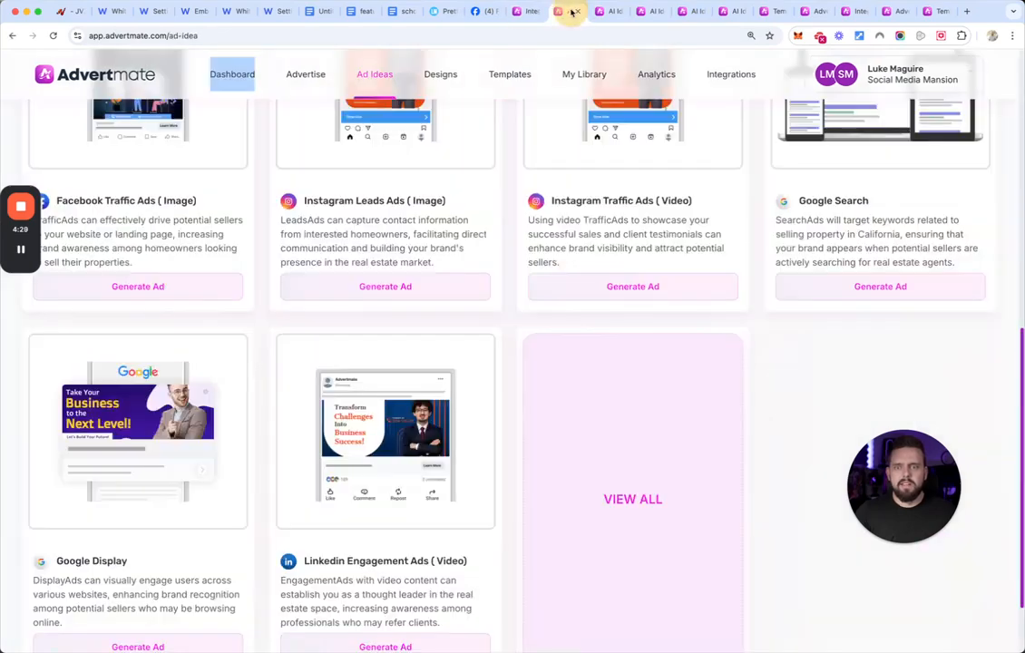
scroll(300, 300, up, 5)
scroll(294, 345, down, 2)
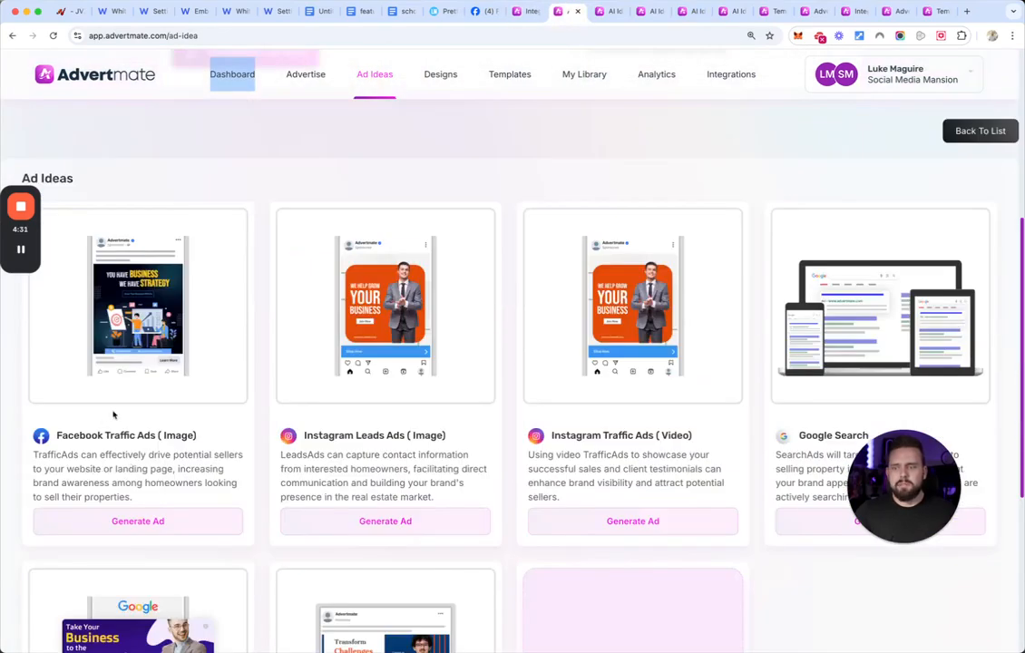
- Generate the real estate agent's Facebook Traffic Ads (Image) idea and the 'Stream-Fit' supplement's TikTok Leads Ads (Video) idea
click(134, 520)
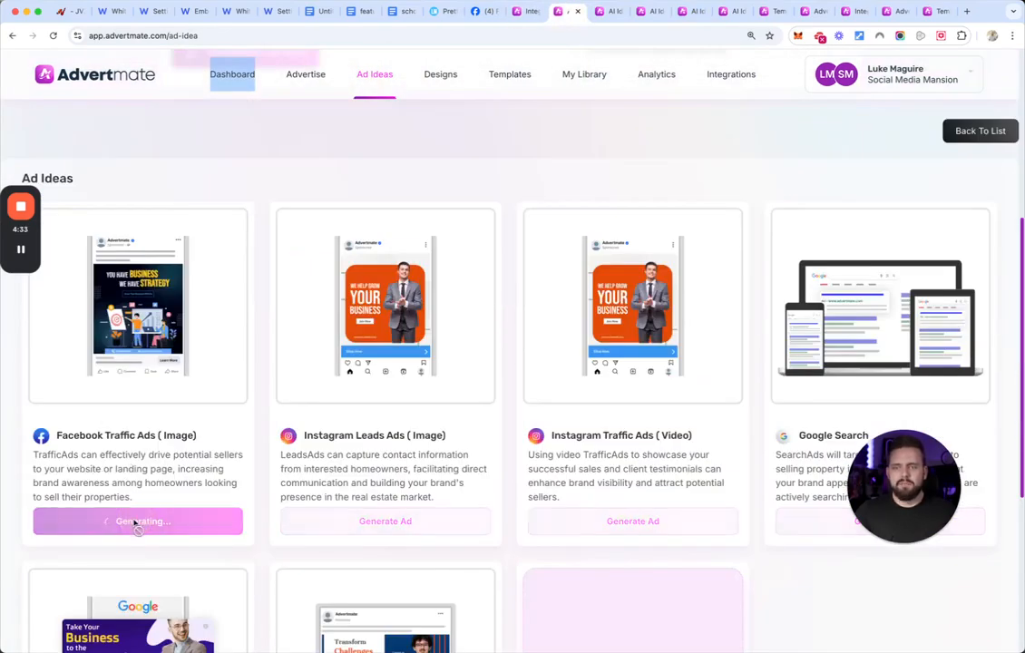
click(607, 10)
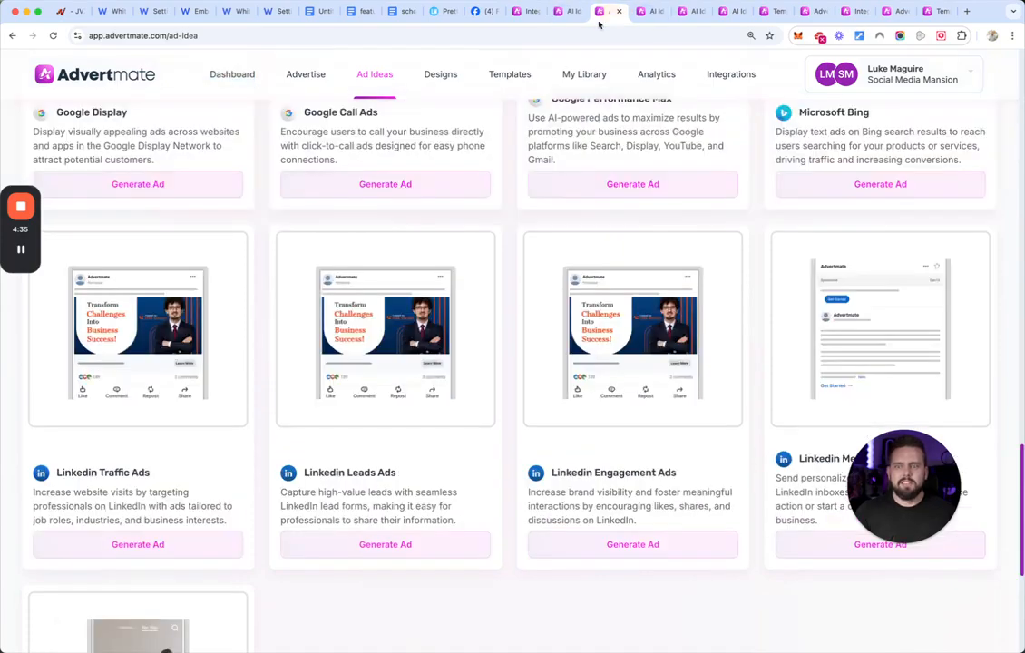
scroll(446, 338, up, 15)
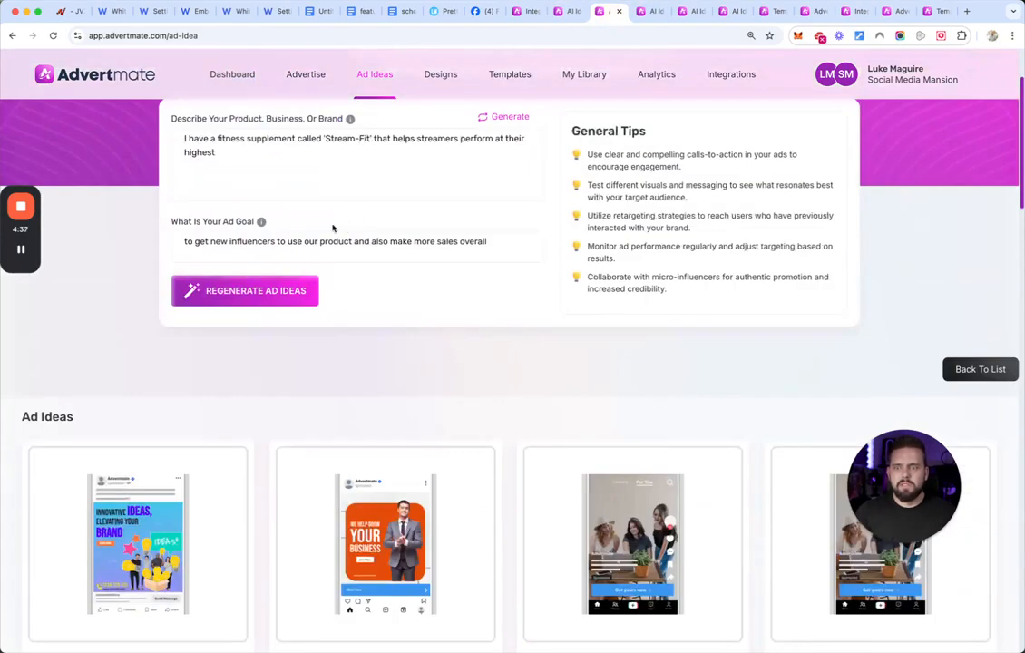
scroll(400, 314, down, 2)
scroll(431, 252, down, 4)
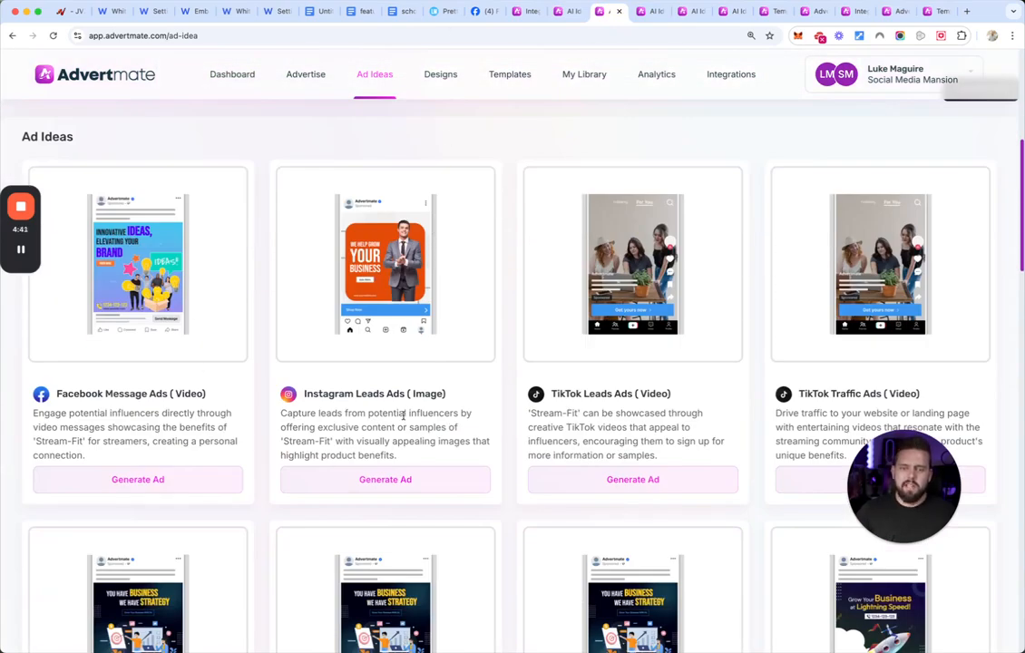
click(632, 478)
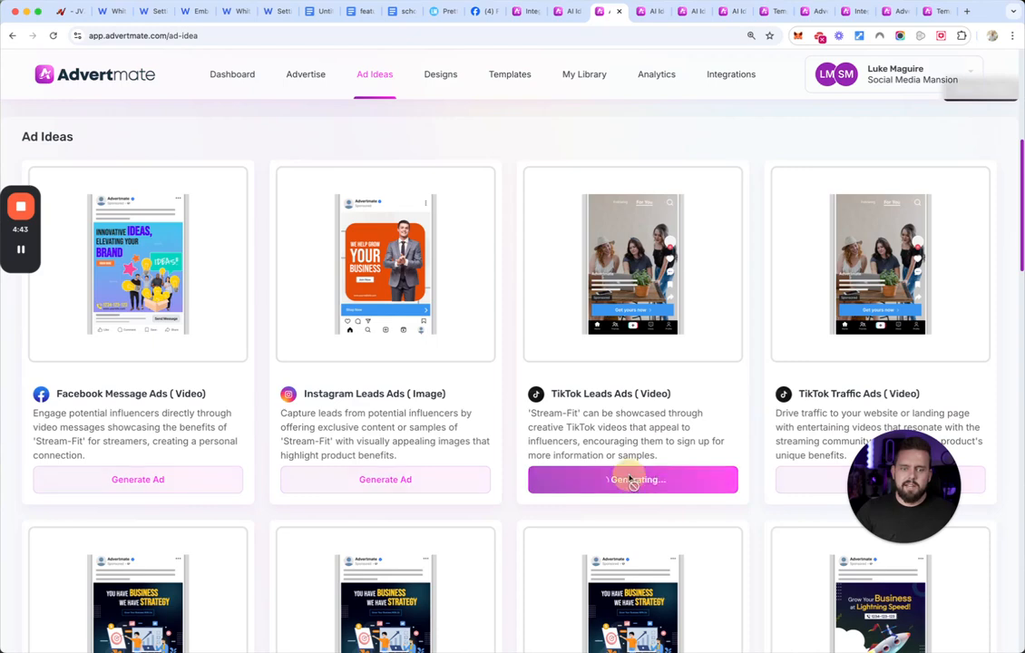
- Generate the Facebook Leads Ads (Image) idea for the parenting ebook
click(645, 11)
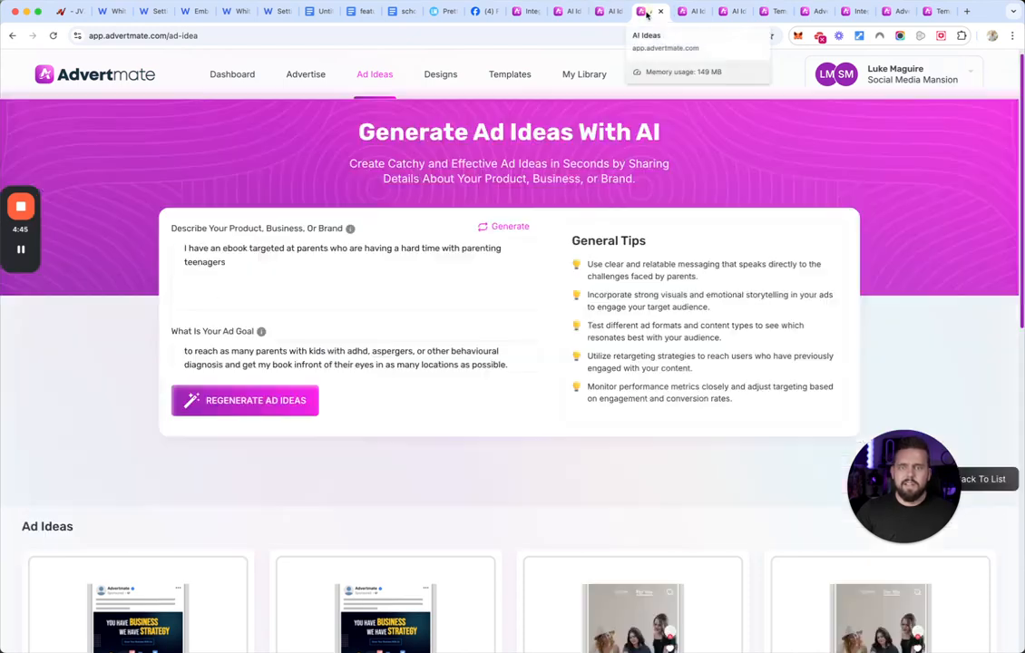
scroll(299, 367, down, 6)
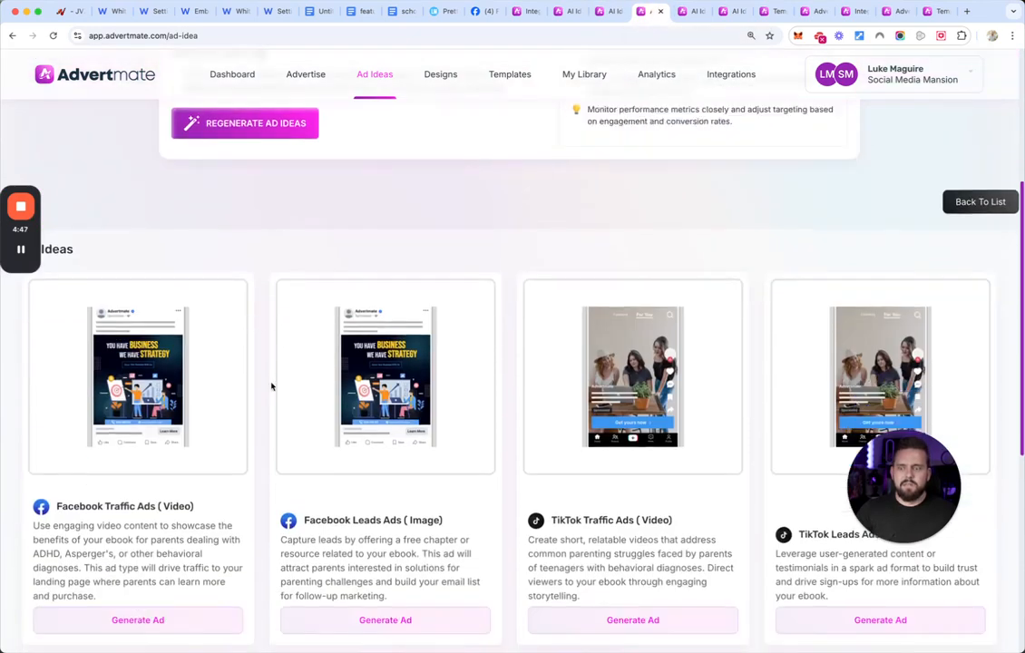
scroll(317, 526, down, 2)
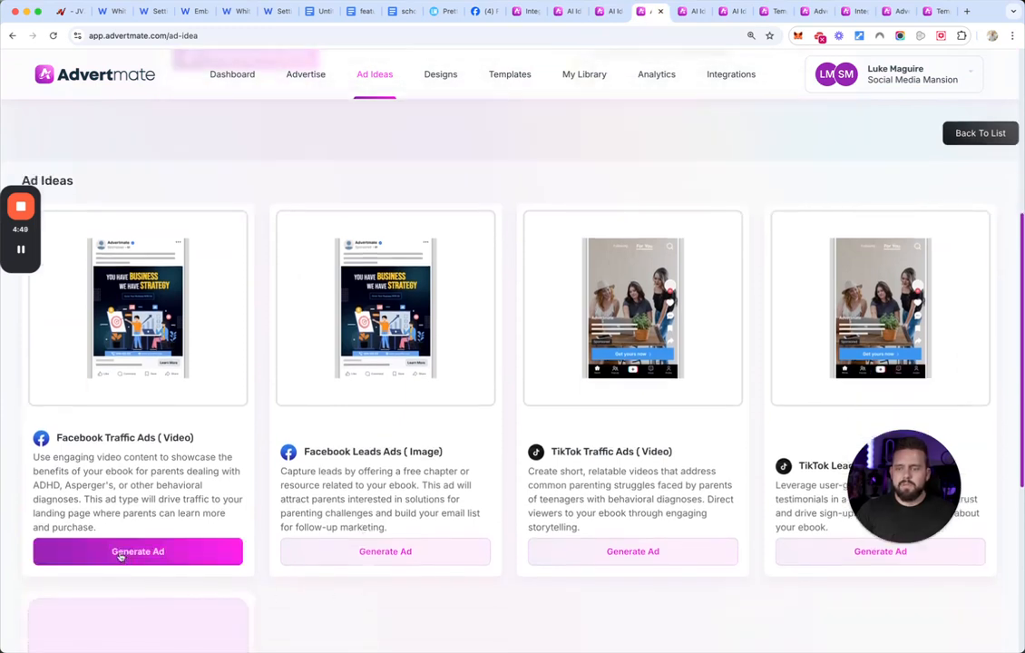
click(359, 560)
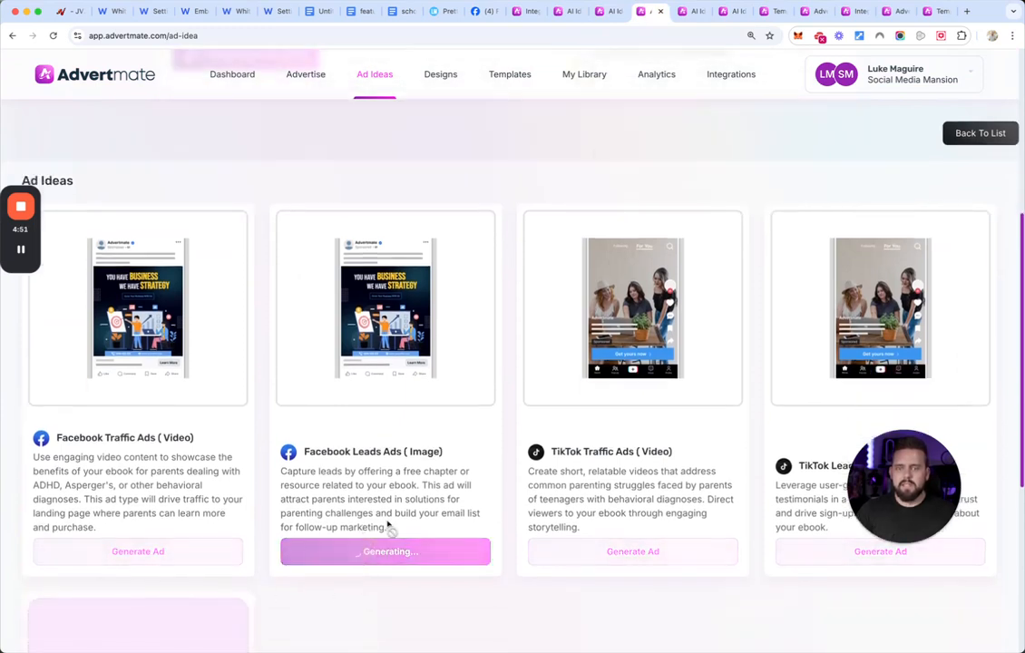
click(23, 251)
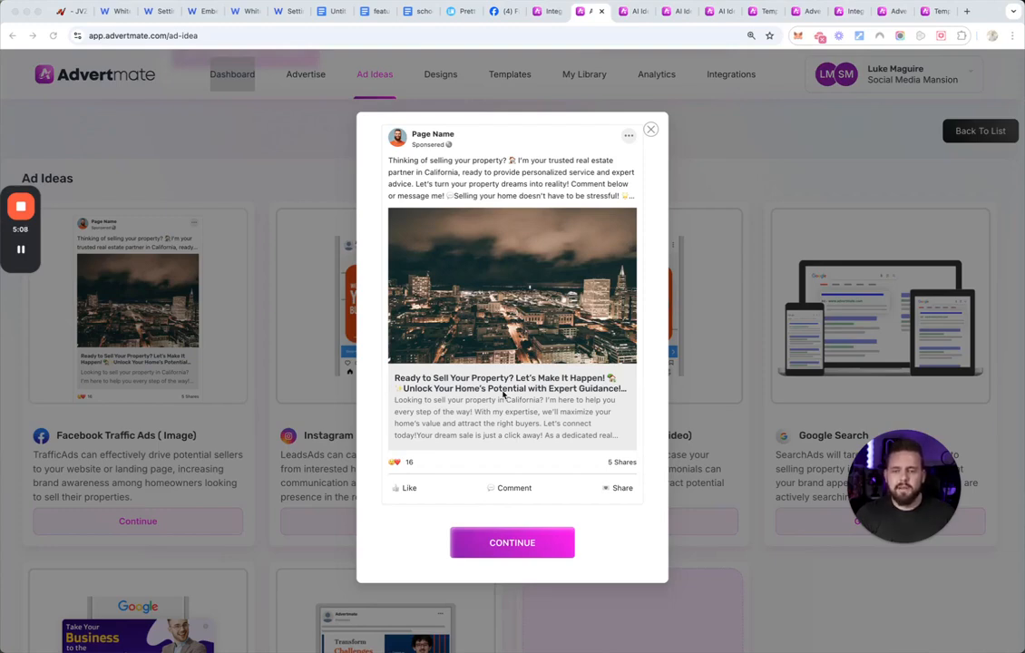
- Create the project 'real estate example' from the generated Facebook traffic ad and title the ad 'real estate'
click(517, 544)
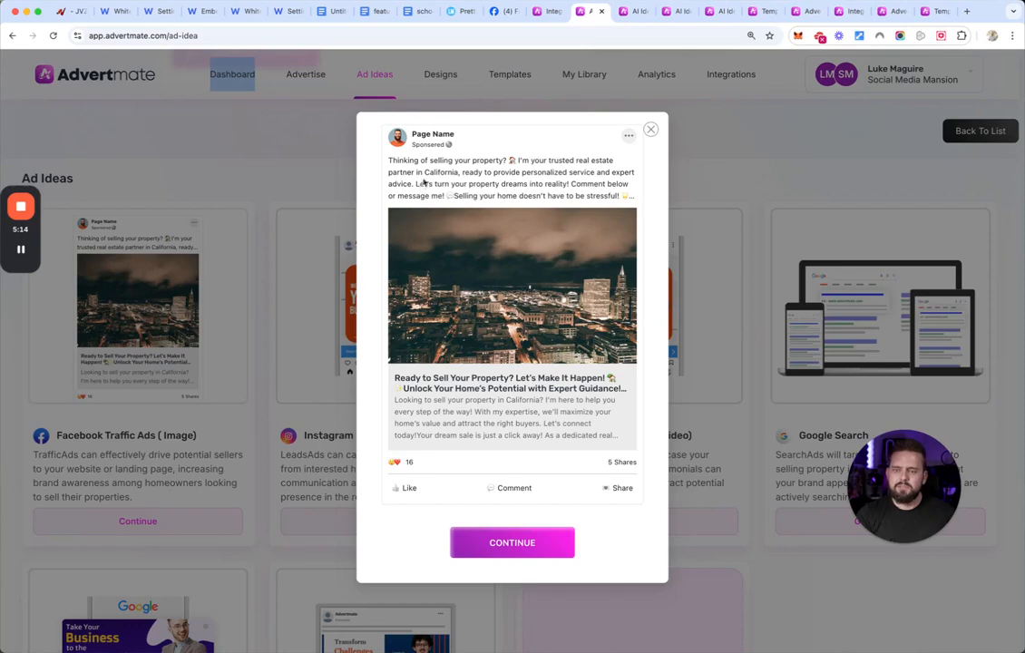
click(504, 542)
click(439, 314)
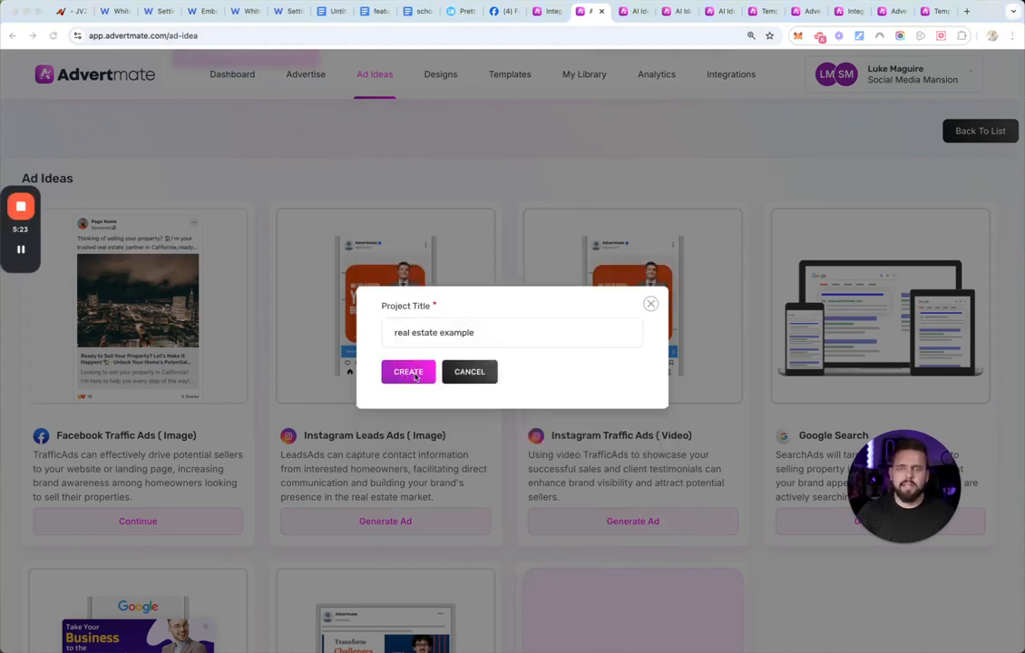
click(417, 375)
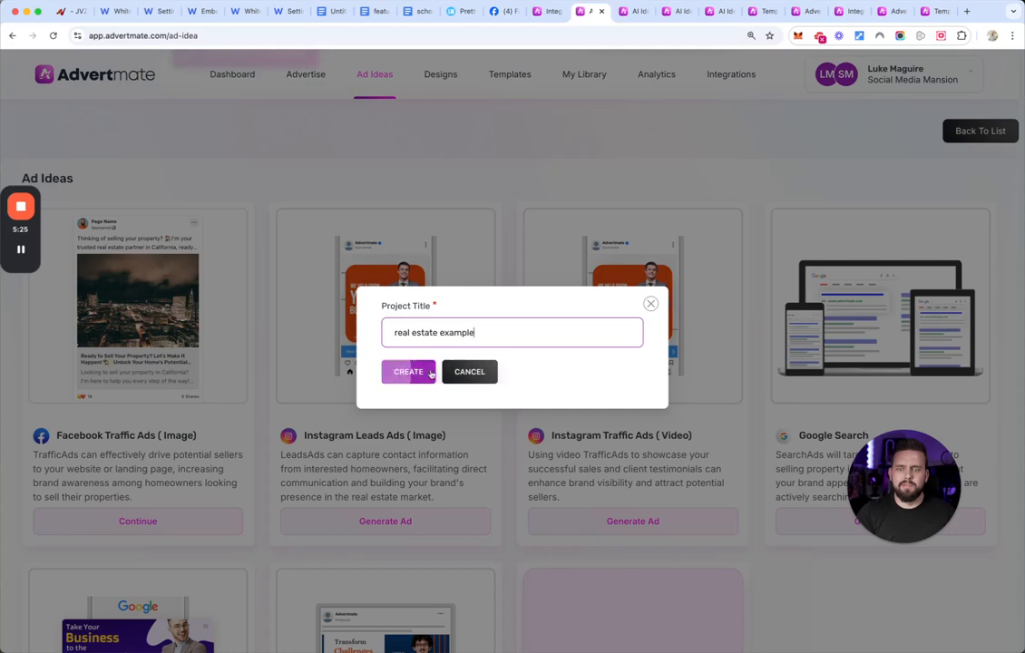
click(414, 374)
click(517, 400)
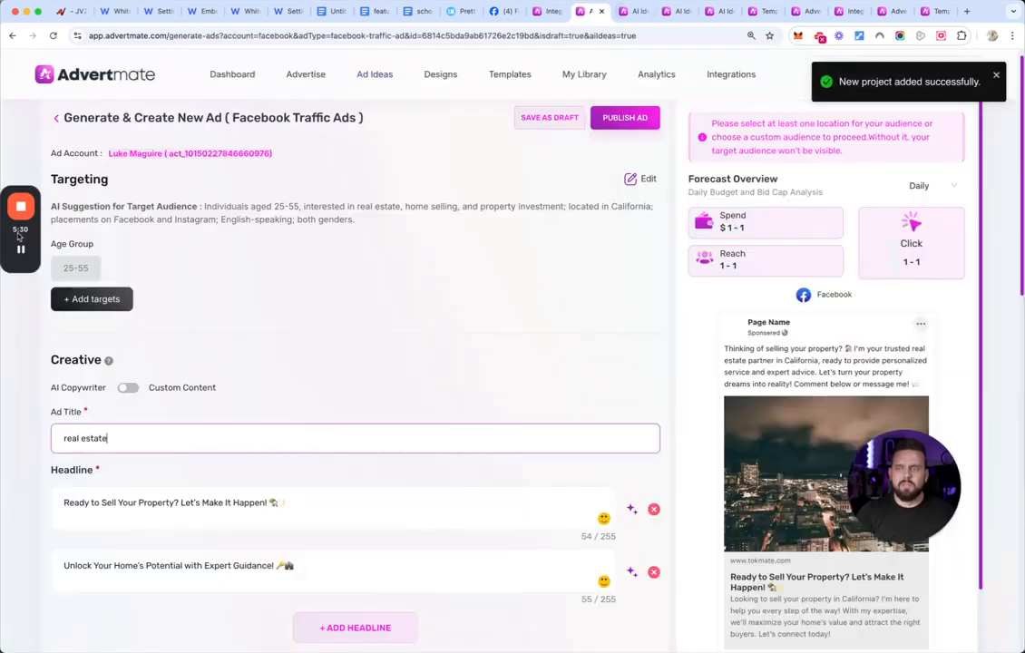
mouse_move(24, 259)
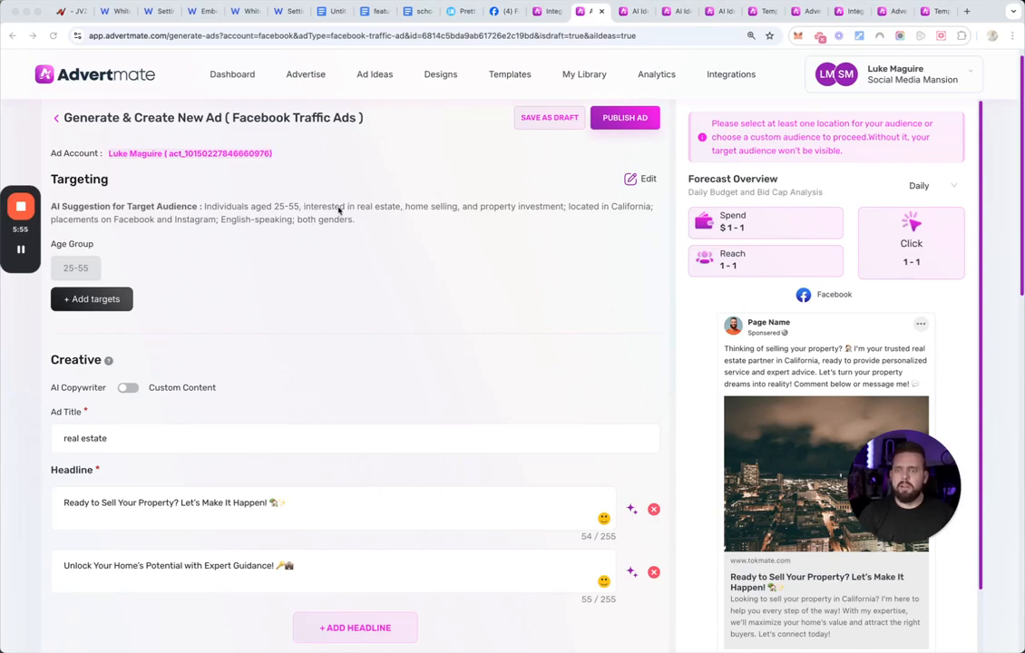
- Review the generated ad copy and add two blank descriptions and another headline to the creative
scroll(324, 194, down, 3)
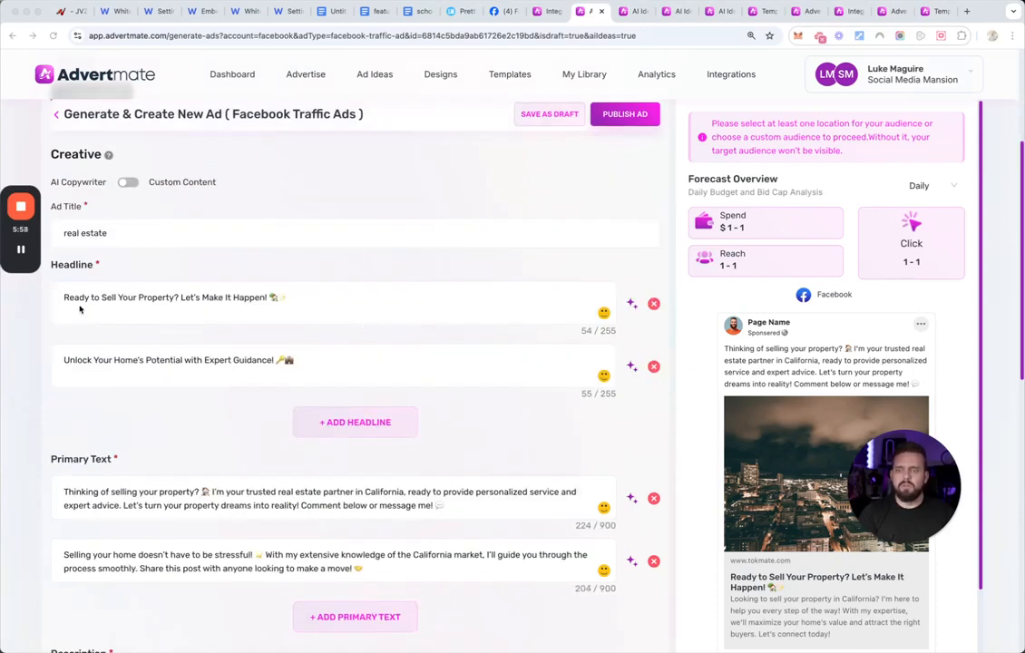
scroll(253, 488, down, 2)
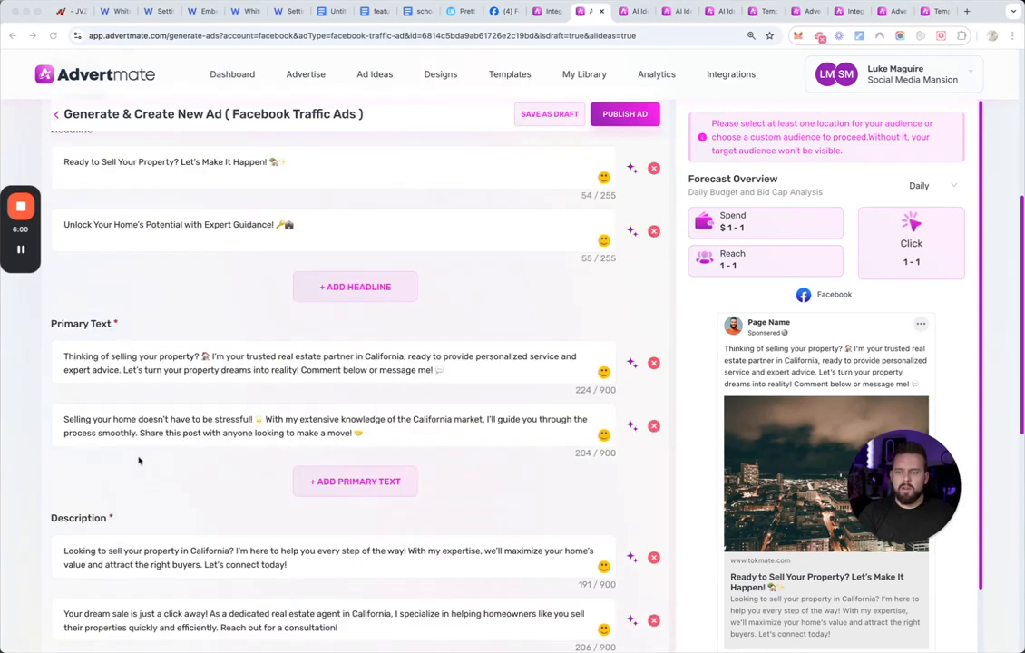
scroll(224, 517, down, 2)
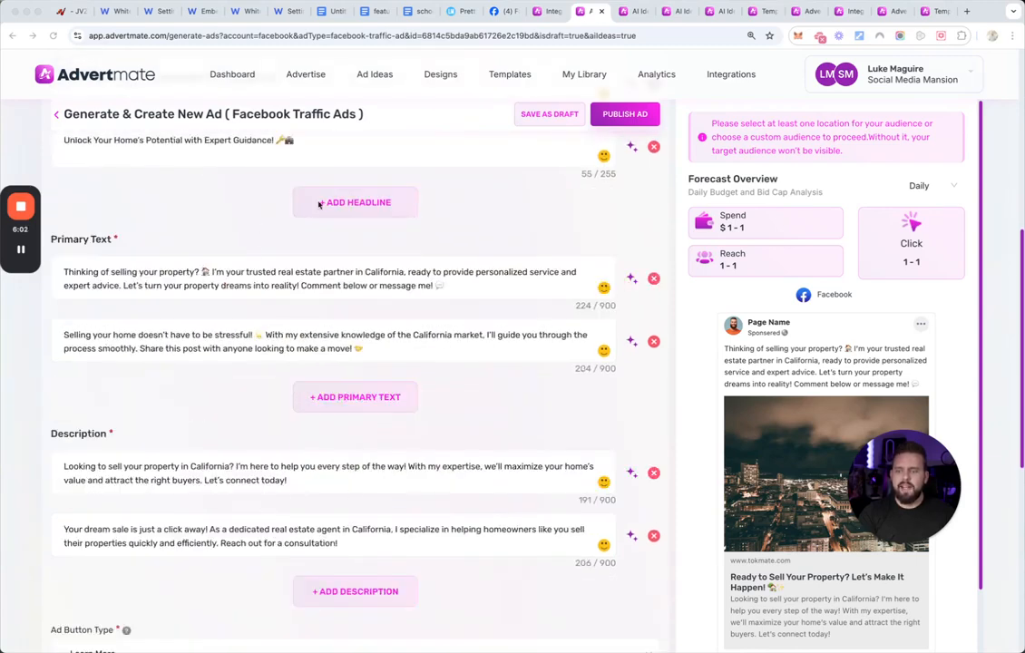
scroll(486, 424, down, 3)
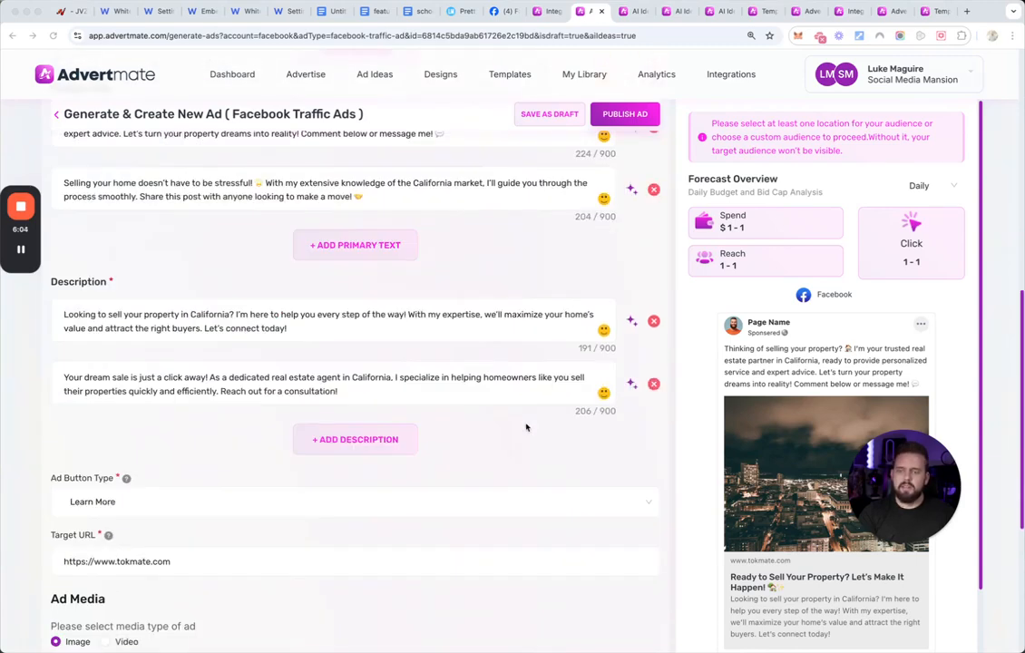
scroll(526, 427, down, 2)
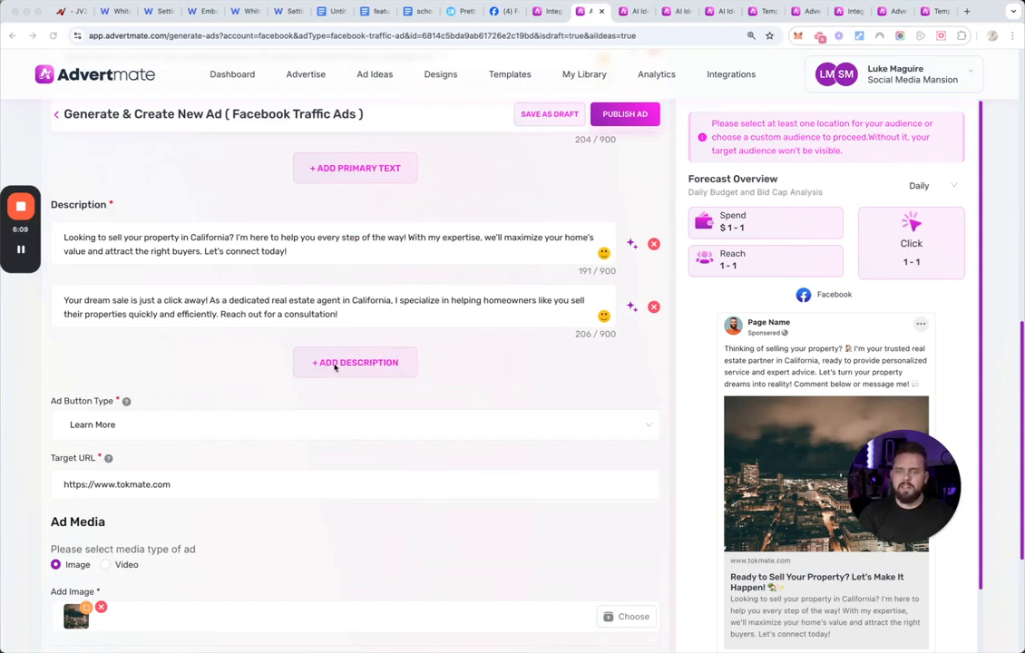
click(392, 364)
click(357, 424)
scroll(356, 421, up, 10)
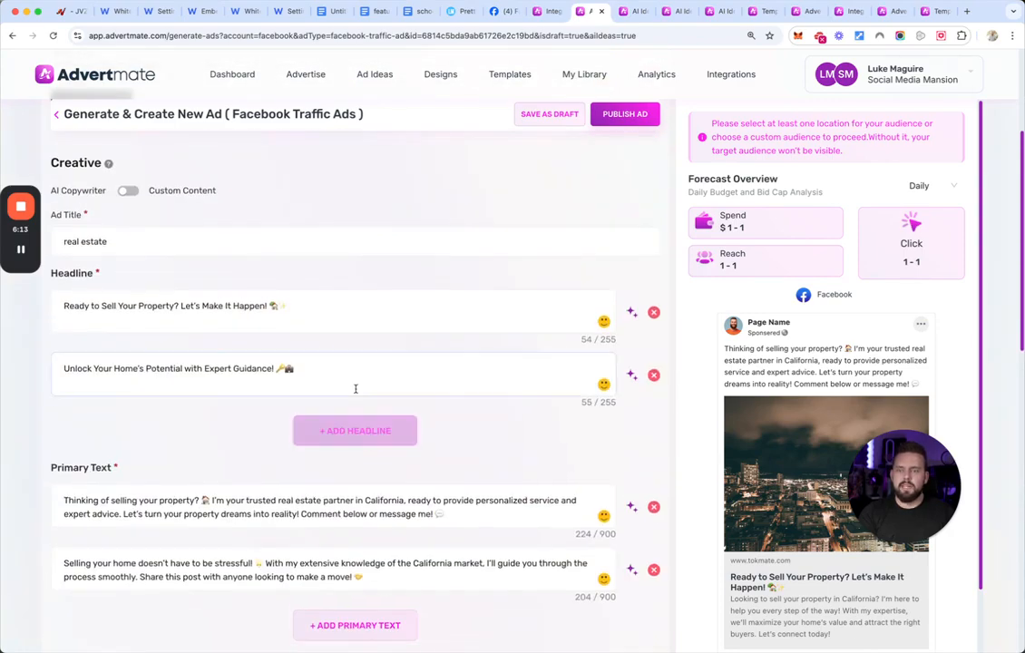
click(345, 431)
- Remove the ad's current image and look through the saved designs and searchable stock images for a replacement
scroll(354, 423, down, 8)
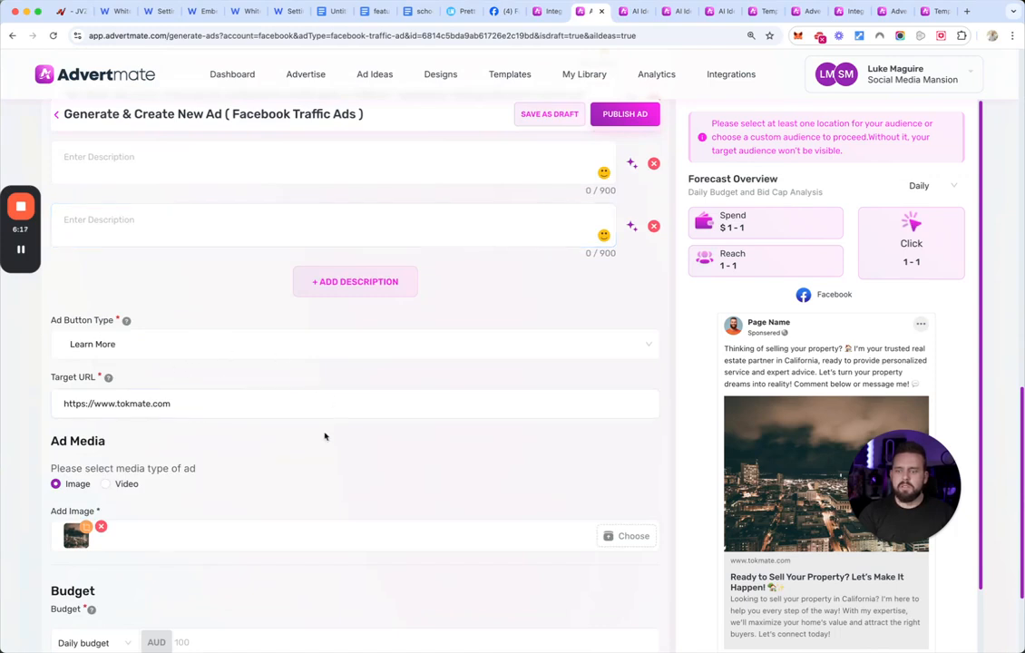
scroll(318, 448, down, 3)
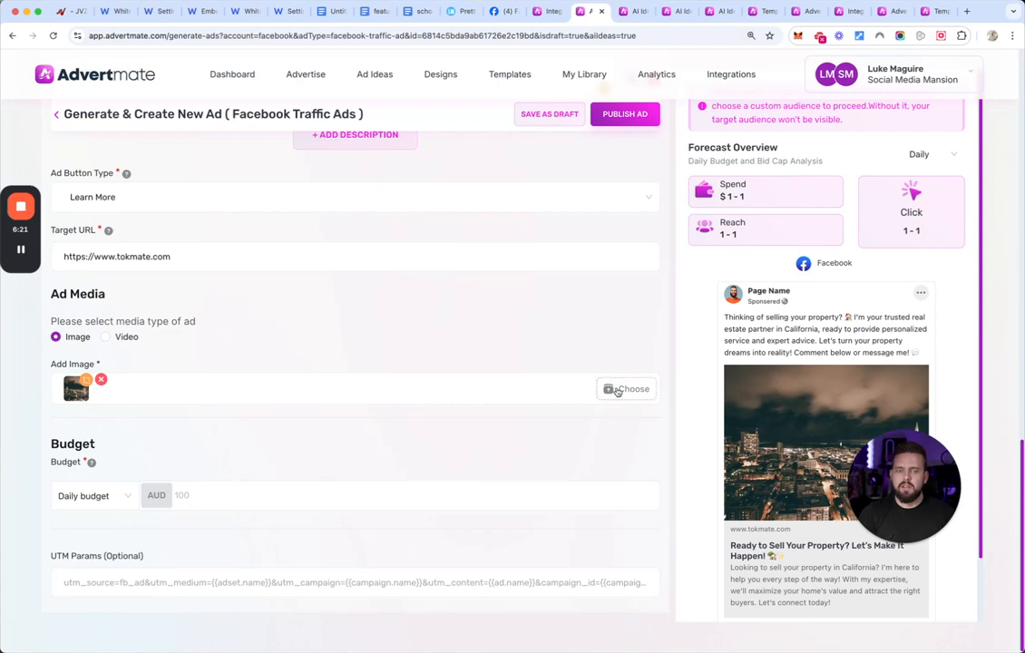
click(101, 381)
click(611, 390)
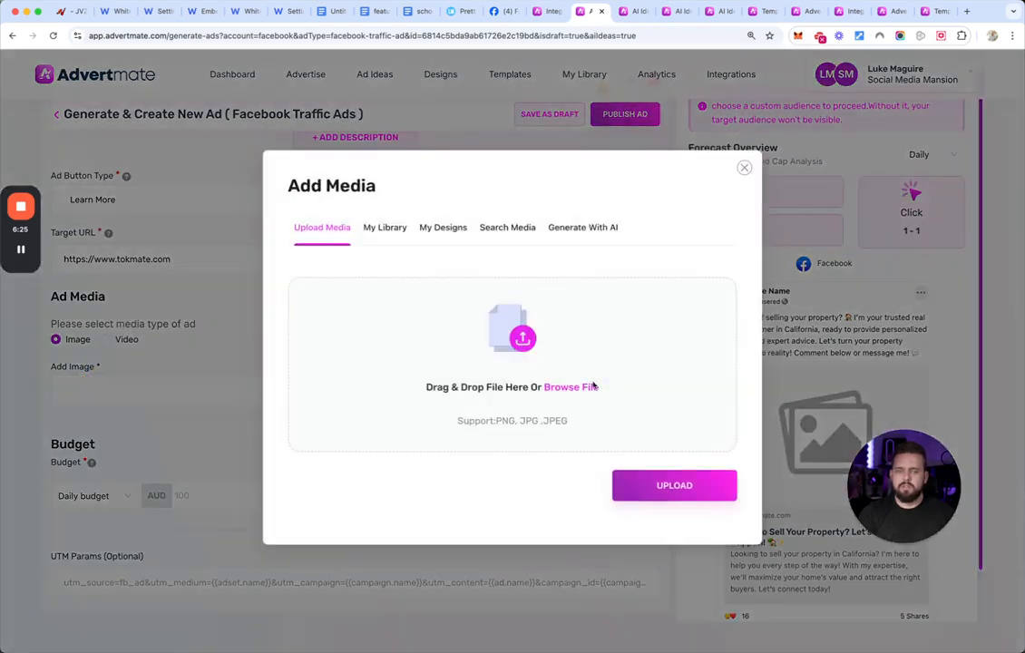
click(440, 230)
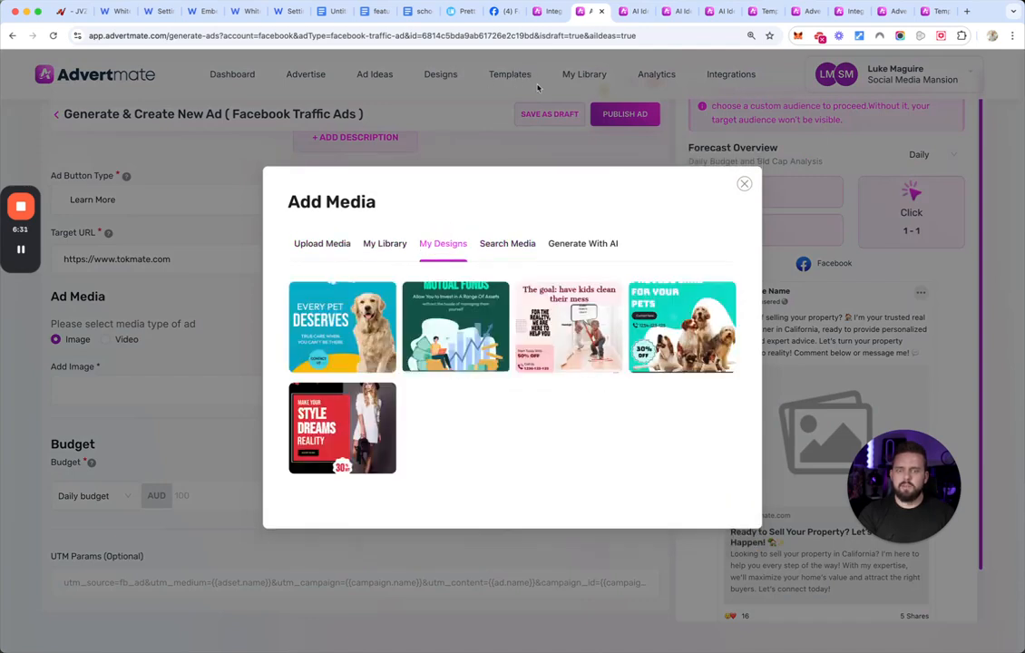
click(504, 243)
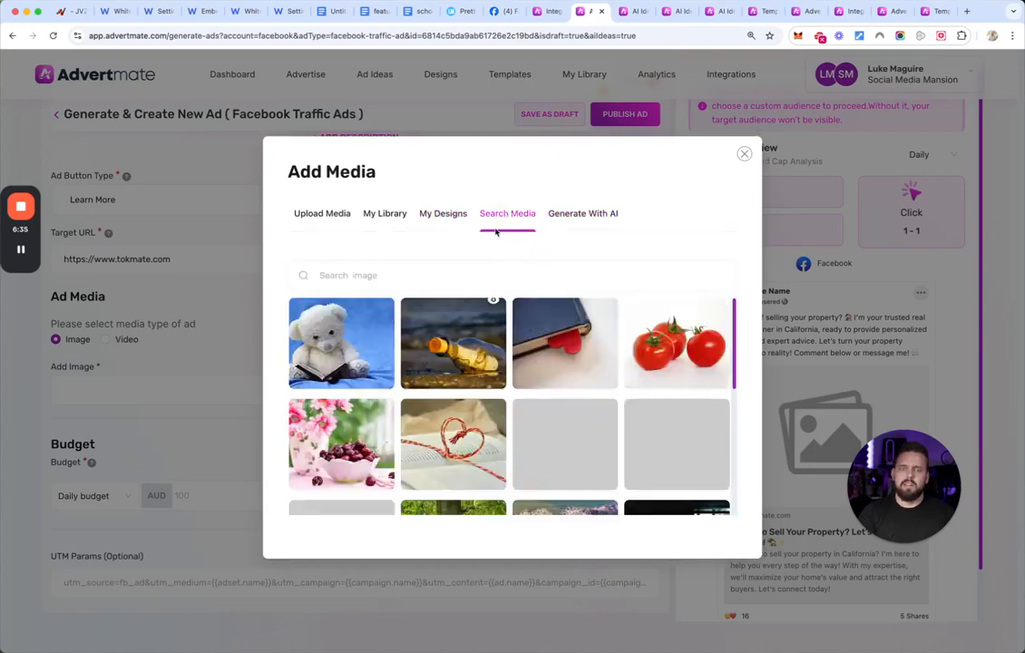
- Enter an AI image prompt for a real estate company selling property in California: 'make it clean, sexy and POP for facebook news feed to stop people scrolling'
click(585, 221)
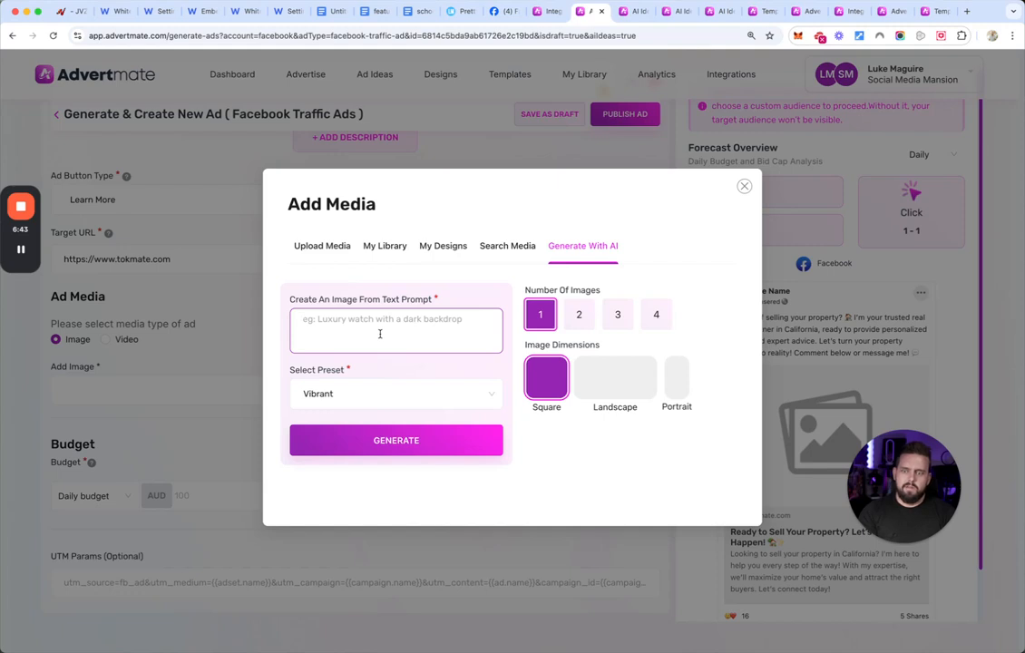
text(create an )
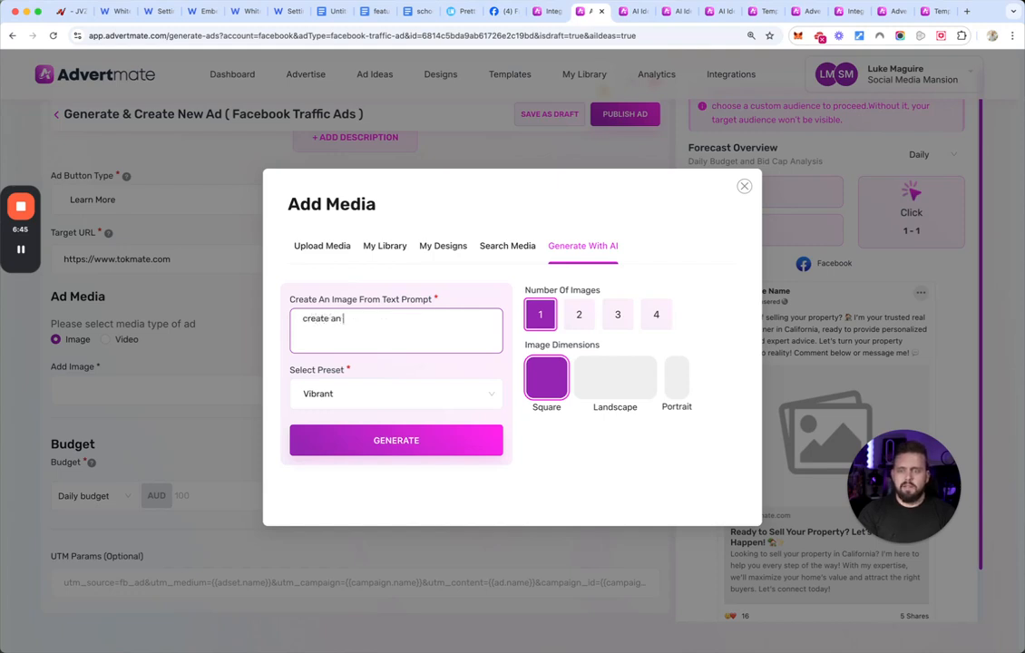
text(image fo)
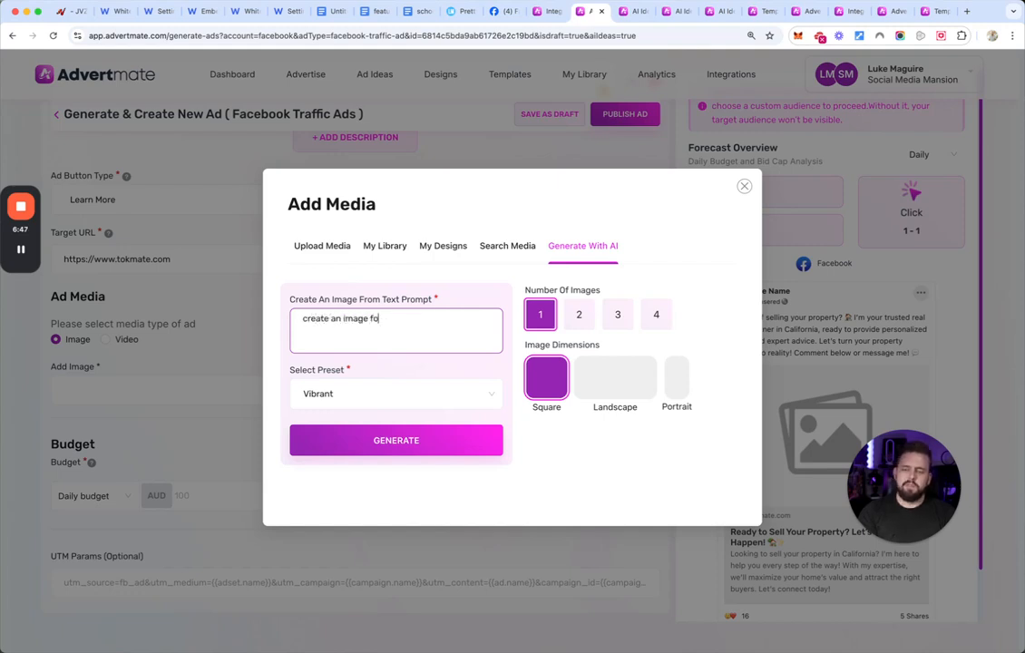
text(r my re)
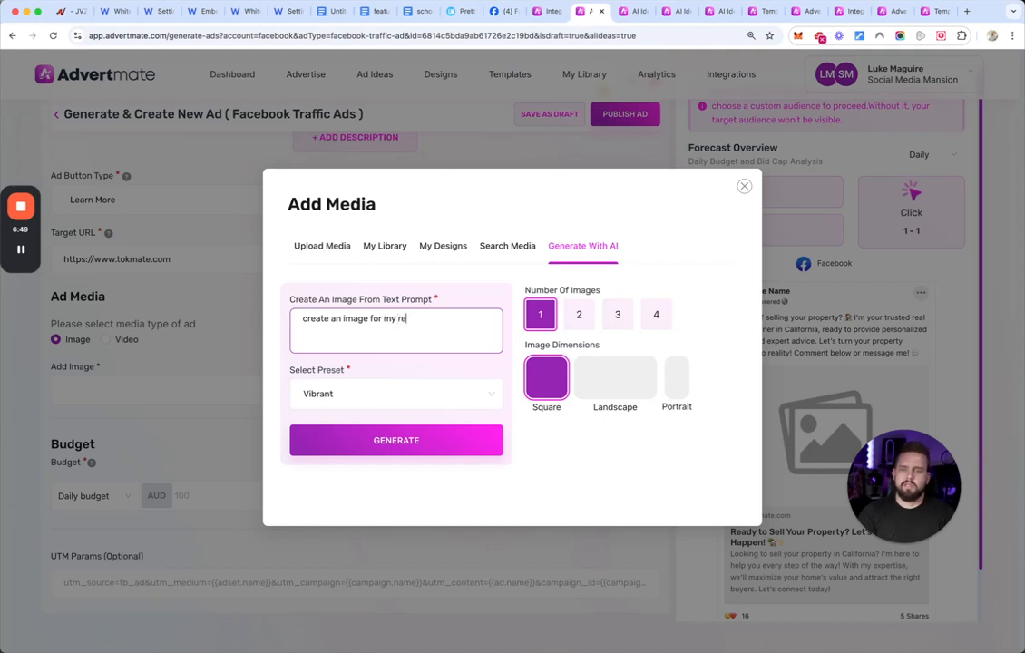
text(al estate com)
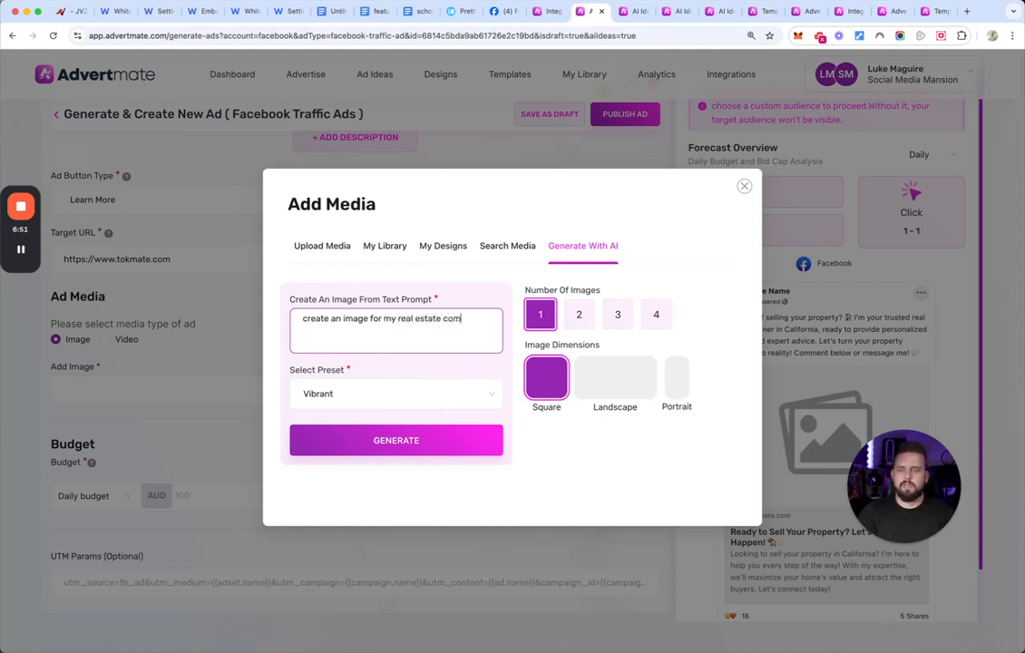
text(pany that sel)
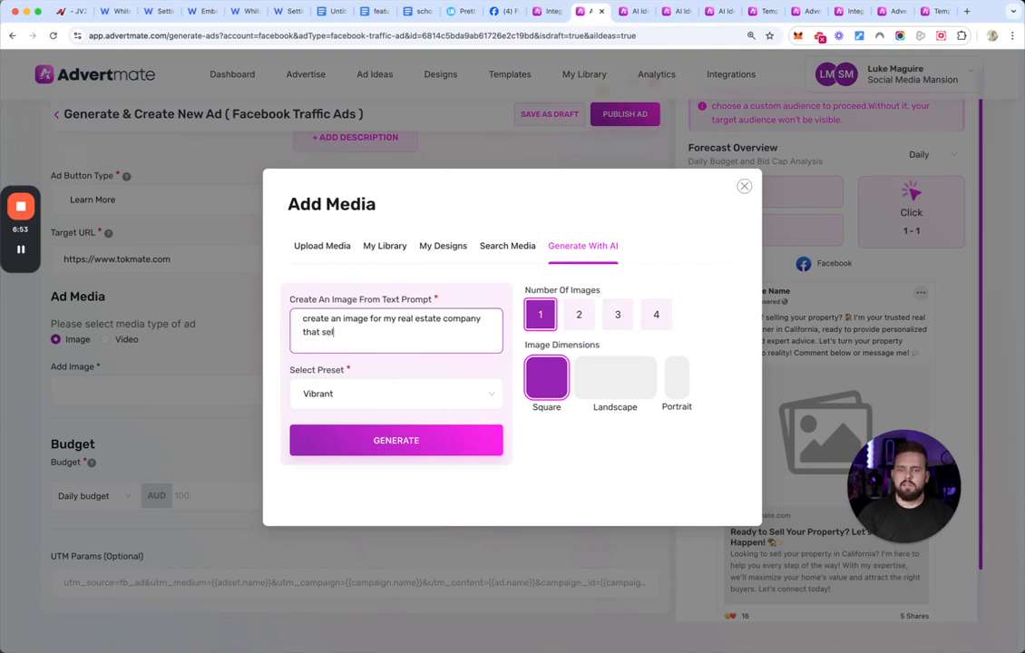
text(ls property in califronia - make it clean, sexy and POP for facebook news feed to stop o)
text(eople scrolling)
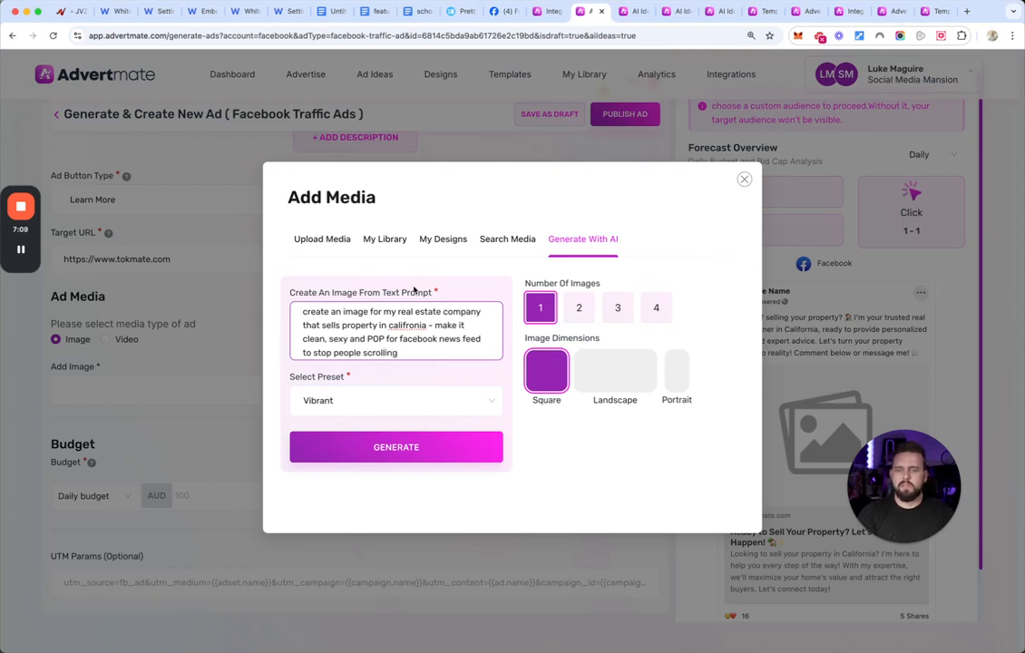
right_click(407, 325)
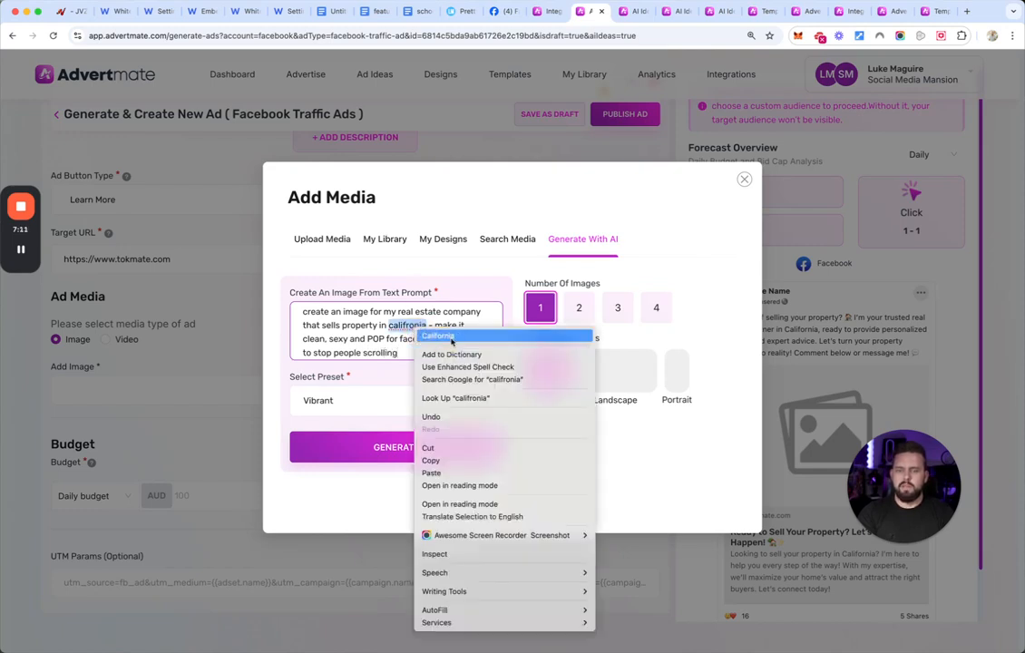
click(50, 274)
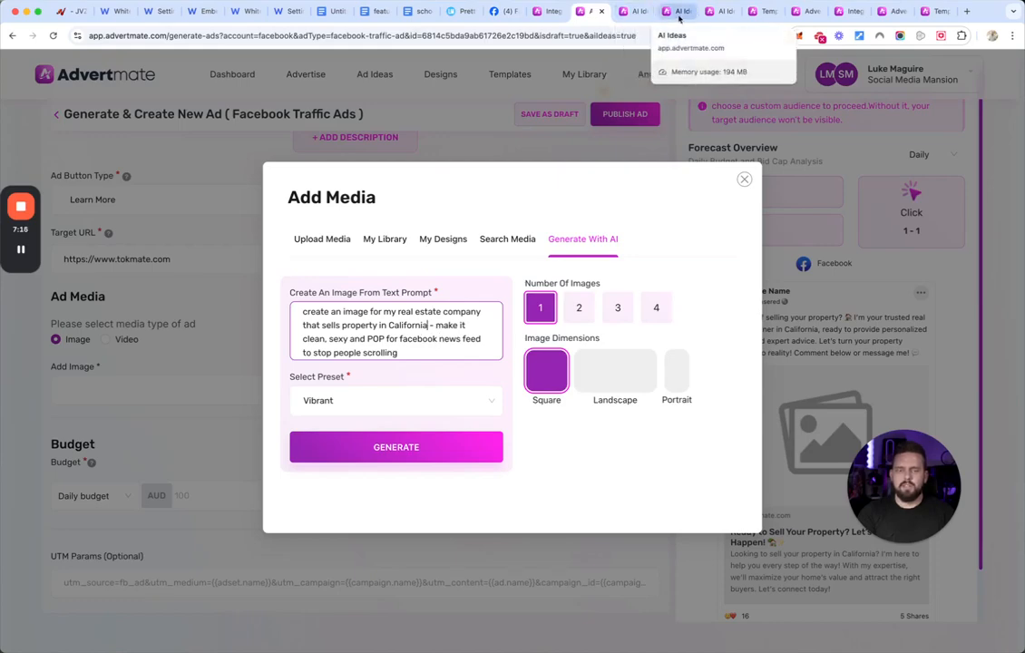
- Review the generated headlines, primary texts and descriptions of the Facebook leads ad for the teen-parenting ebook
click(679, 12)
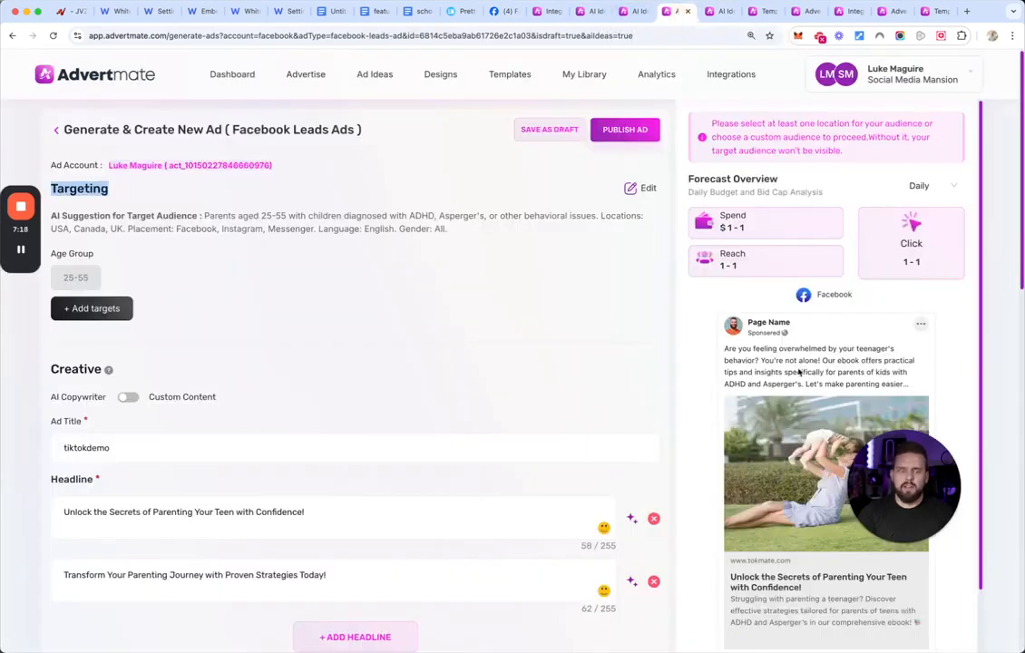
scroll(468, 440, down, 2)
scroll(583, 385, down, 3)
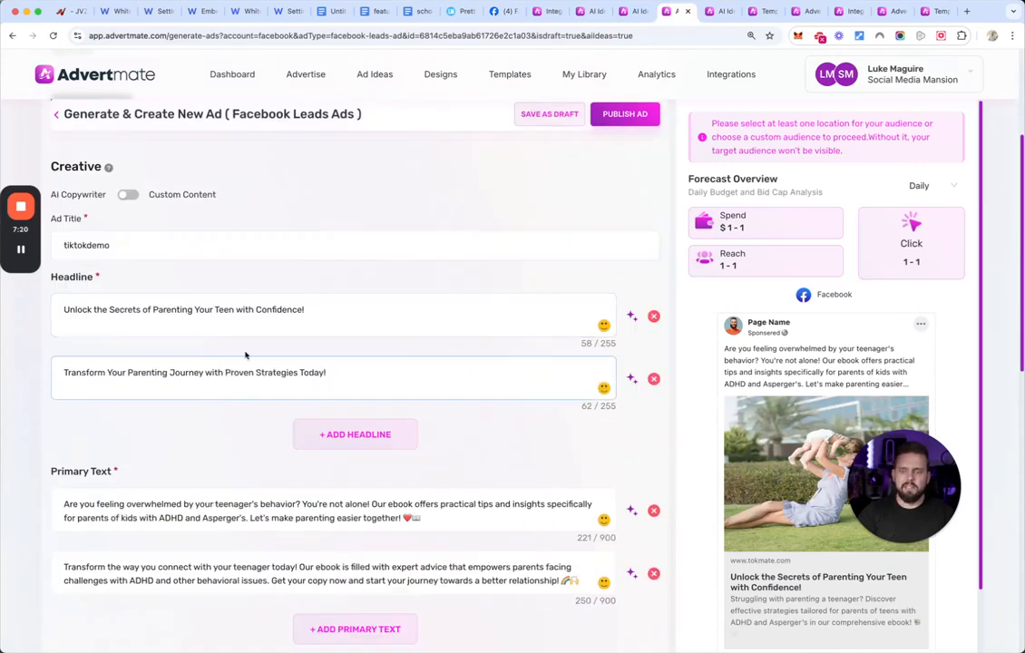
scroll(259, 407, down, 3)
scroll(251, 418, down, 5)
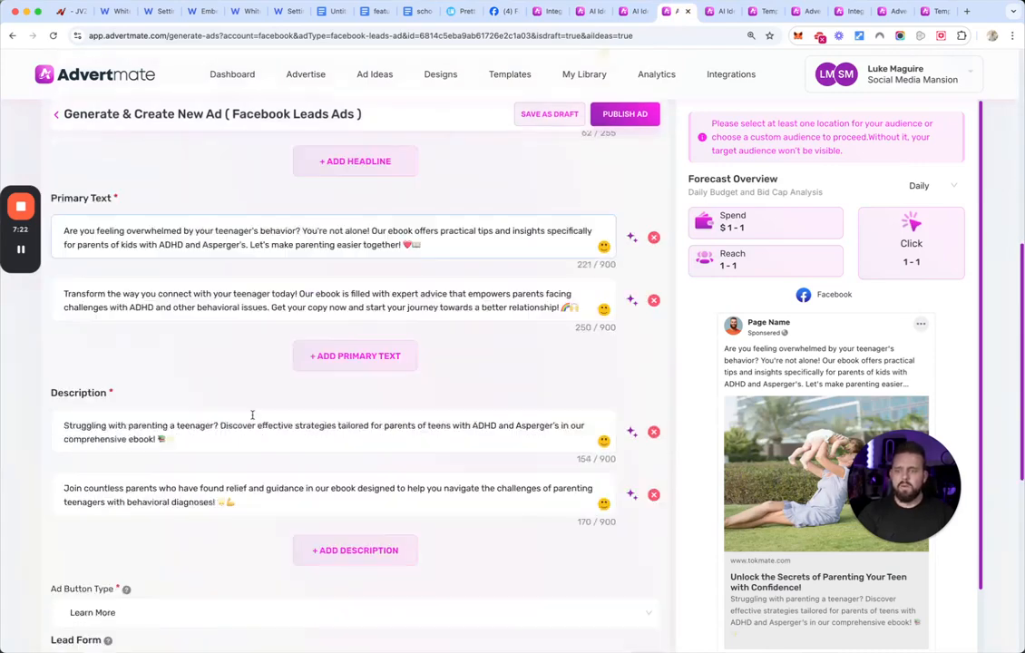
scroll(247, 410, up, 2)
click(152, 260)
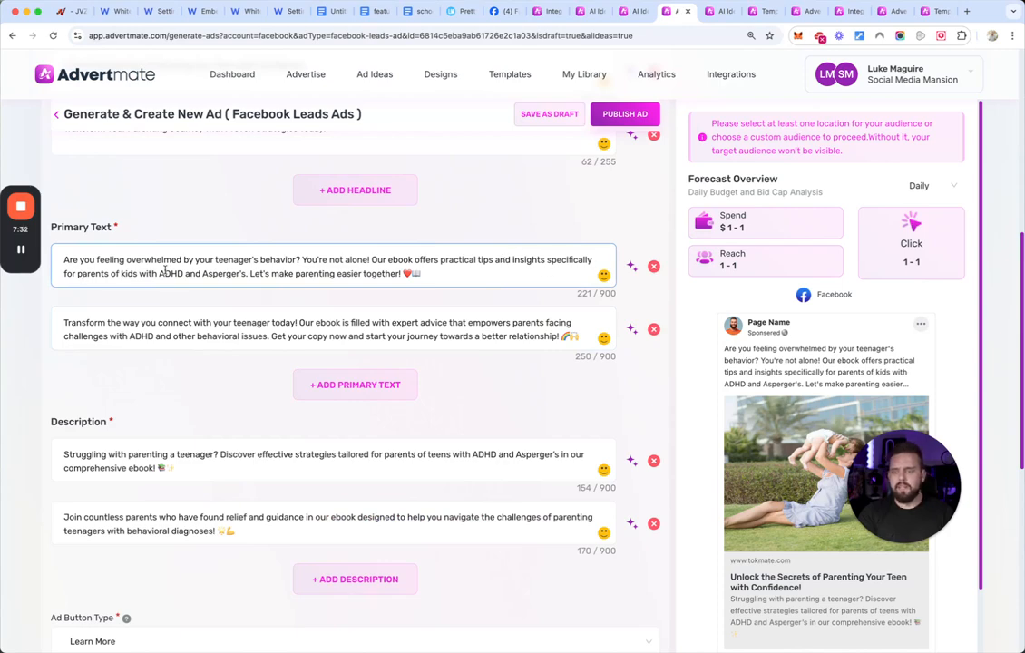
scroll(268, 275, down, 10)
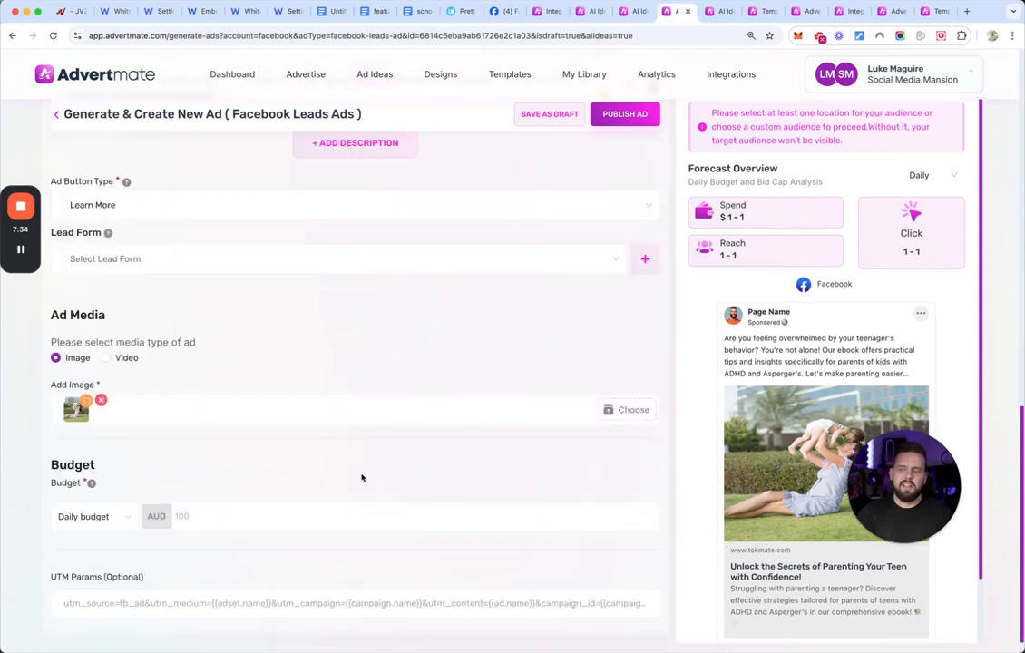
- Remove the parenting ebook ad's current image and open AI image generation to create a replacement
click(102, 401)
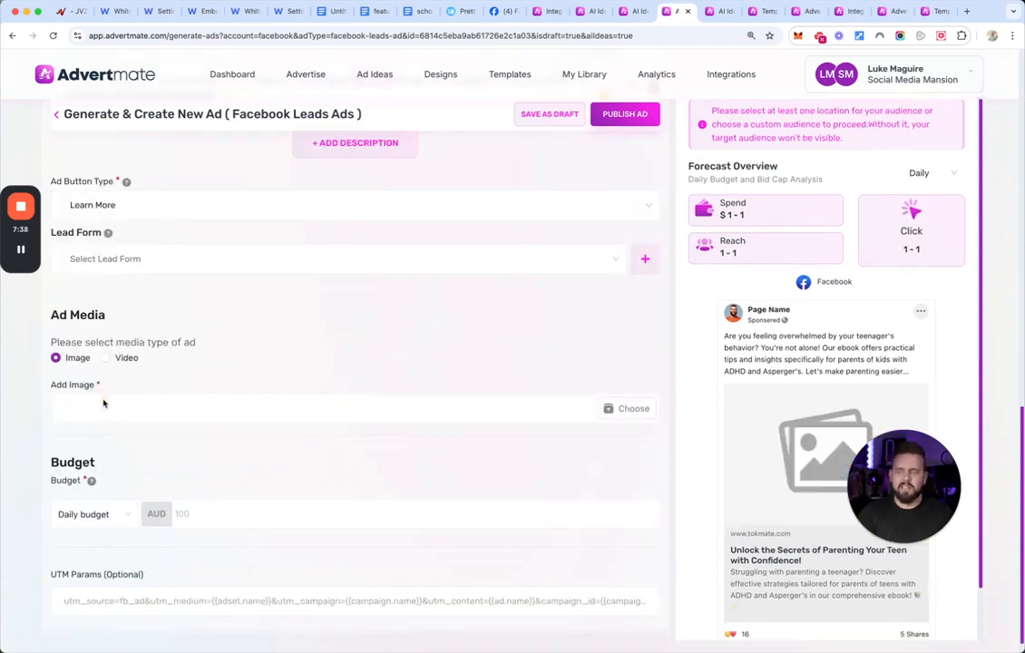
scroll(265, 366, up, 2)
scroll(315, 317, up, 1)
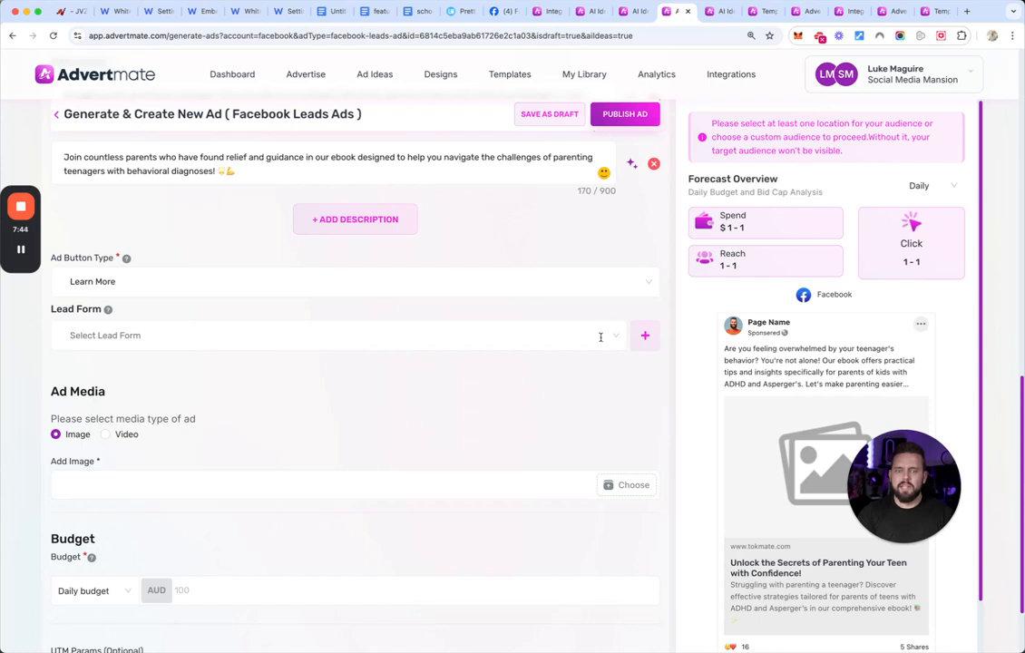
scroll(471, 439, down, 1)
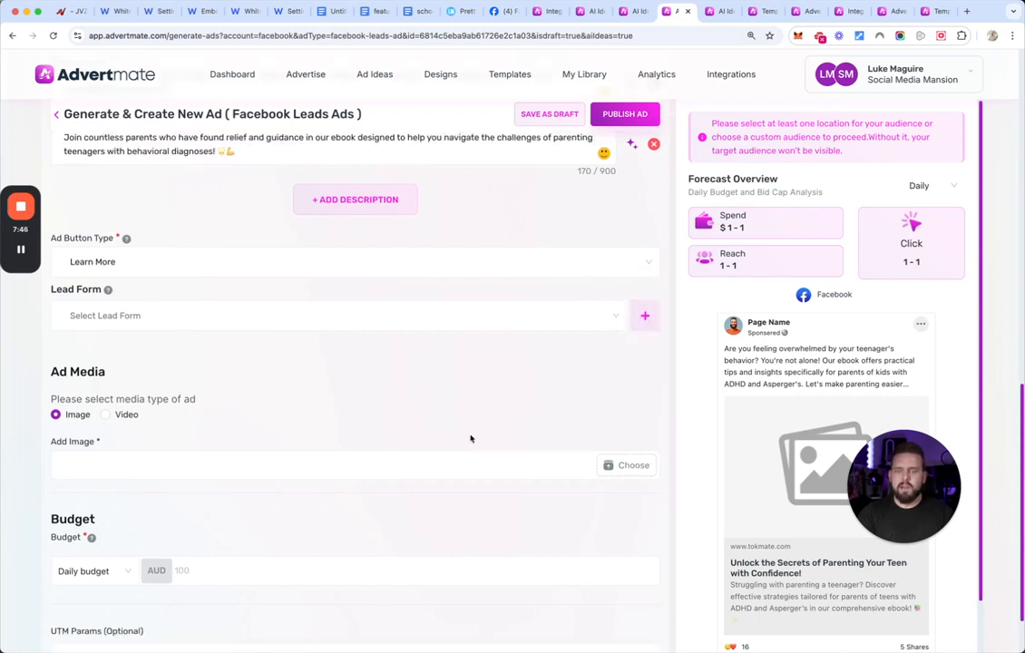
scroll(471, 439, down, 1)
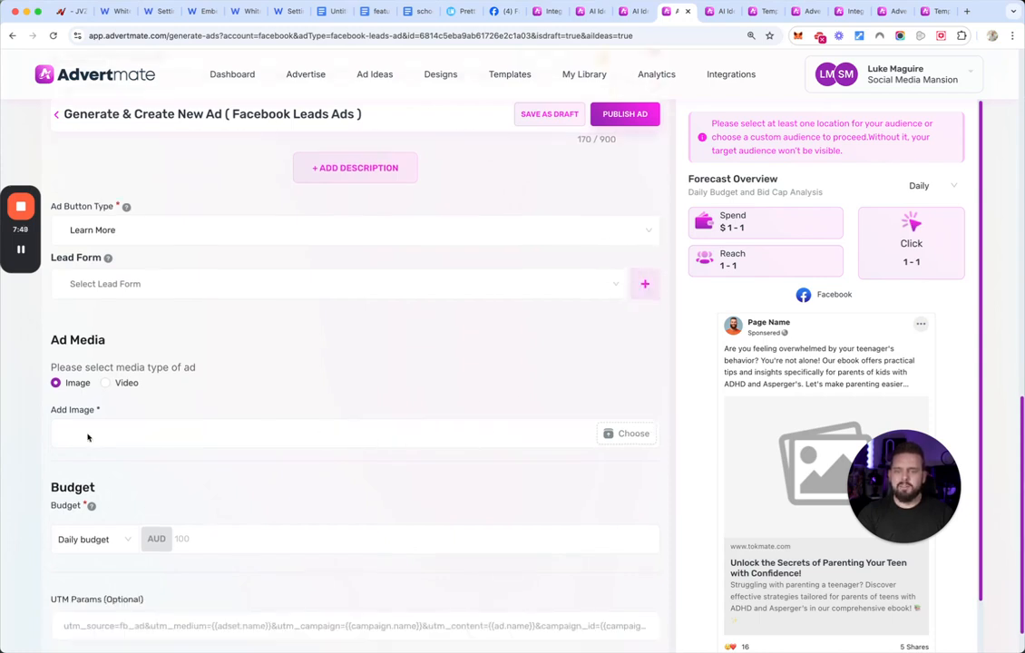
click(633, 433)
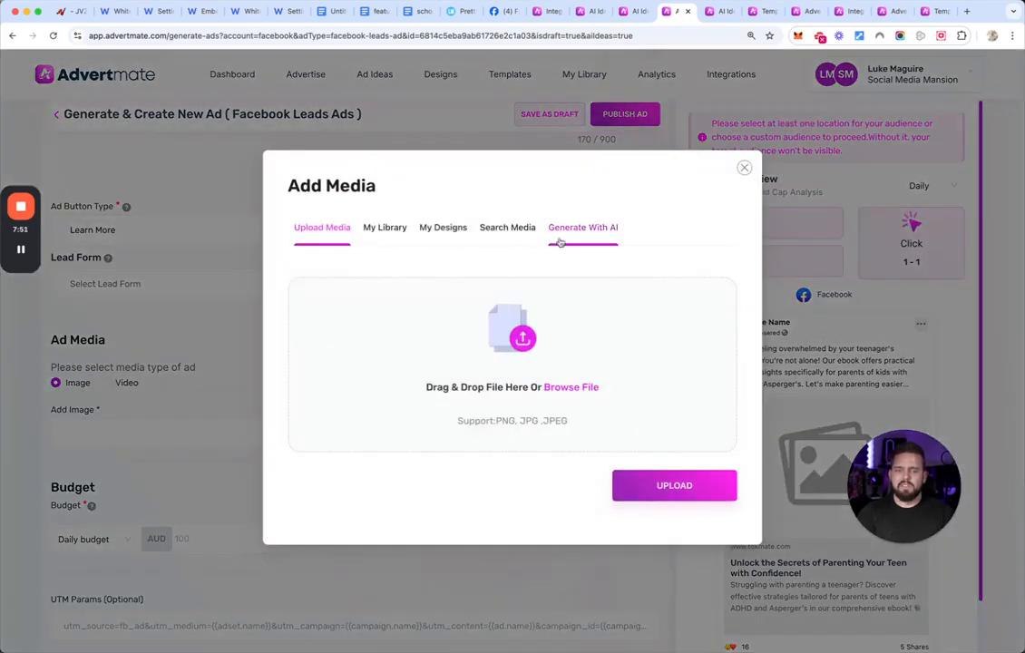
click(584, 231)
click(368, 324)
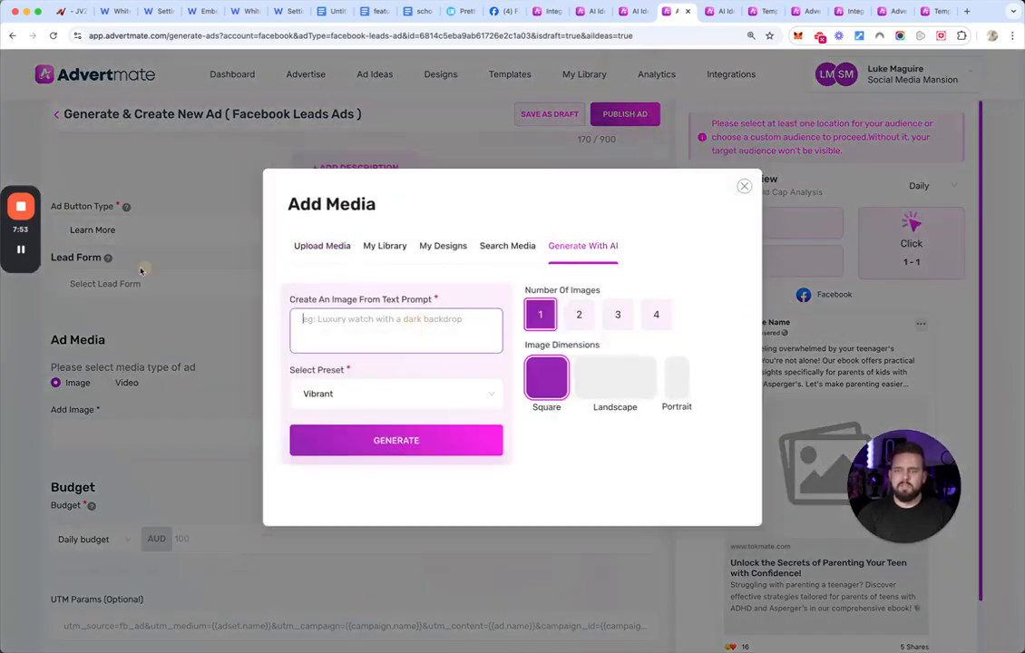
- Return to the real estate traffic ad and generate three square AI images with the Vibrant preset
mouse_move(29, 261)
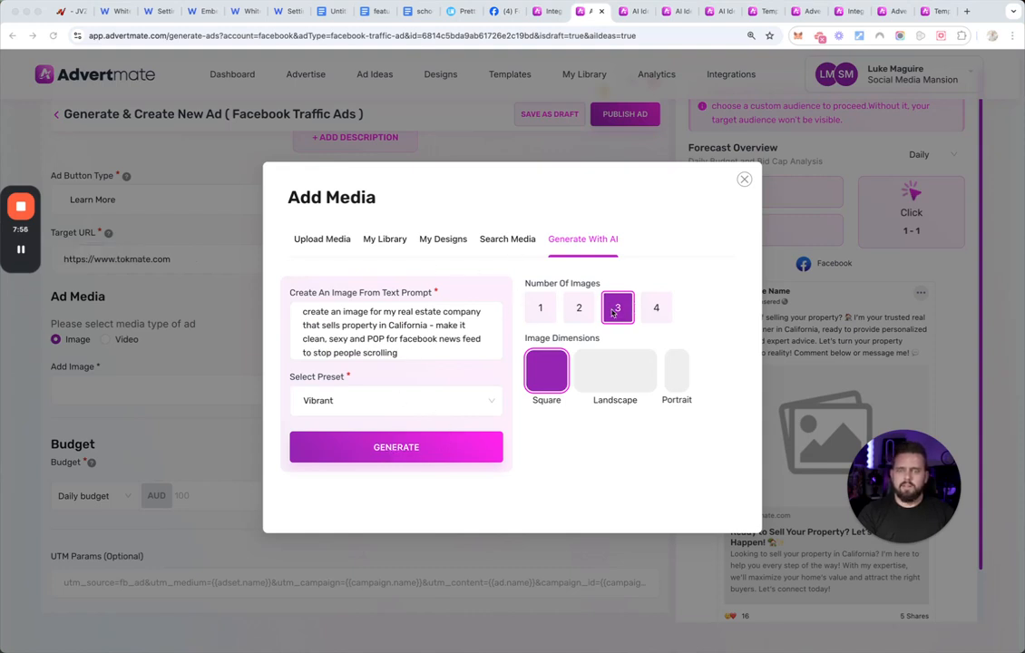
click(383, 443)
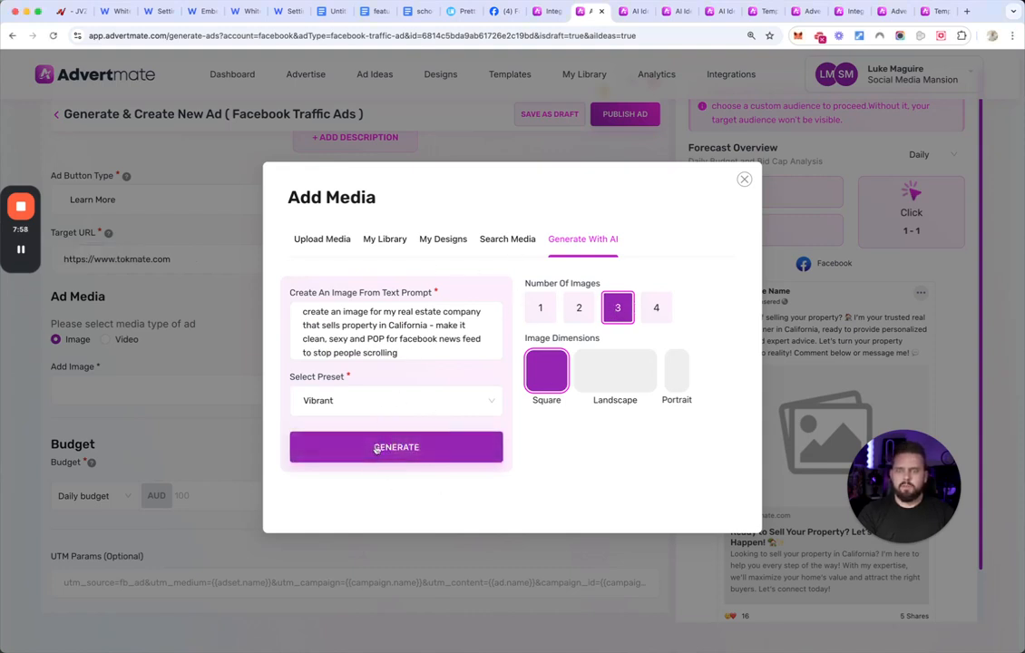
click(405, 454)
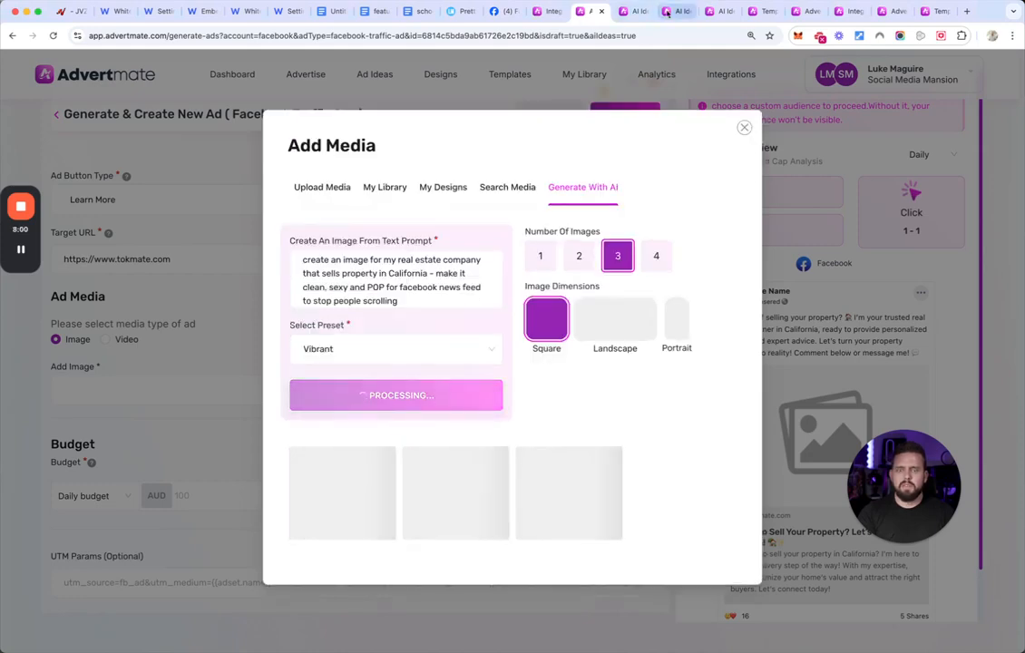
- Correct the parenting ebook image prompt to read 'teen kids' and generate three square images with the Creative preset
click(673, 11)
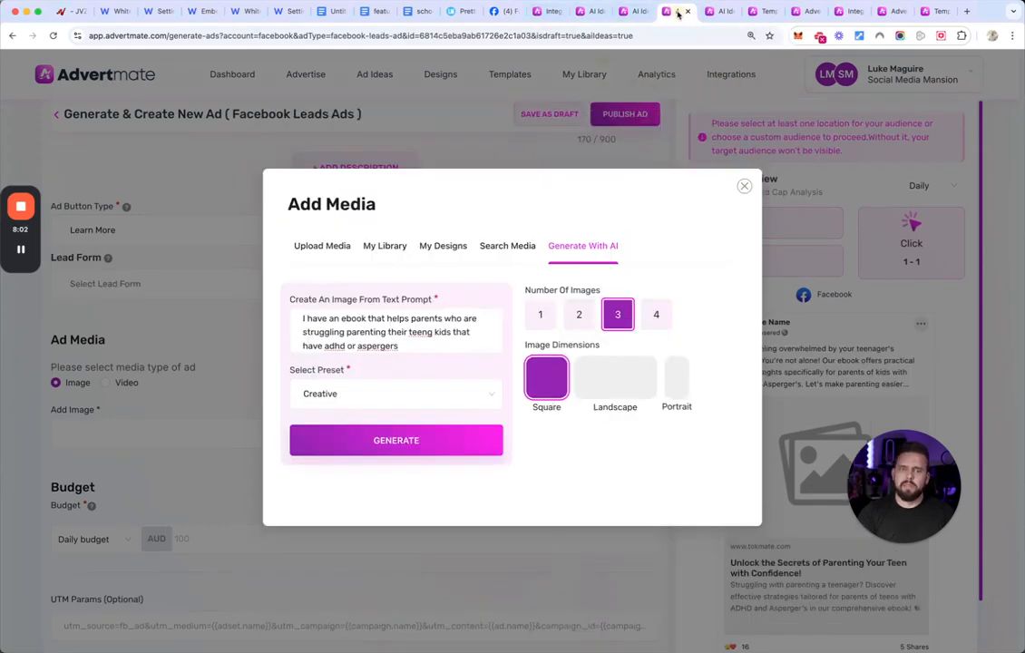
click(359, 328)
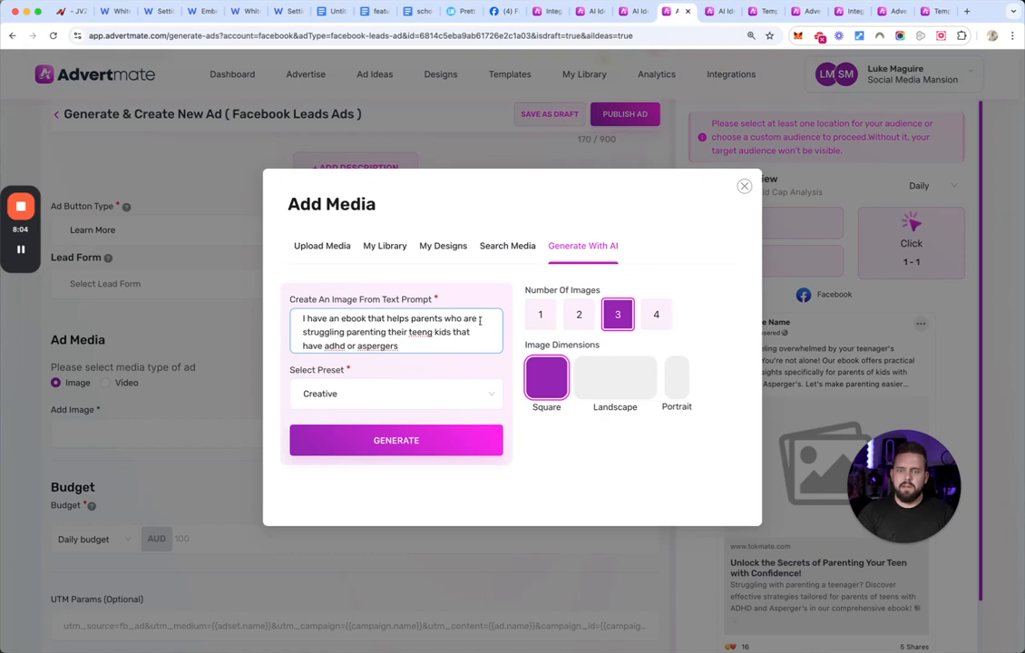
click(436, 333)
key(BackSpace)
key(BackSpace)
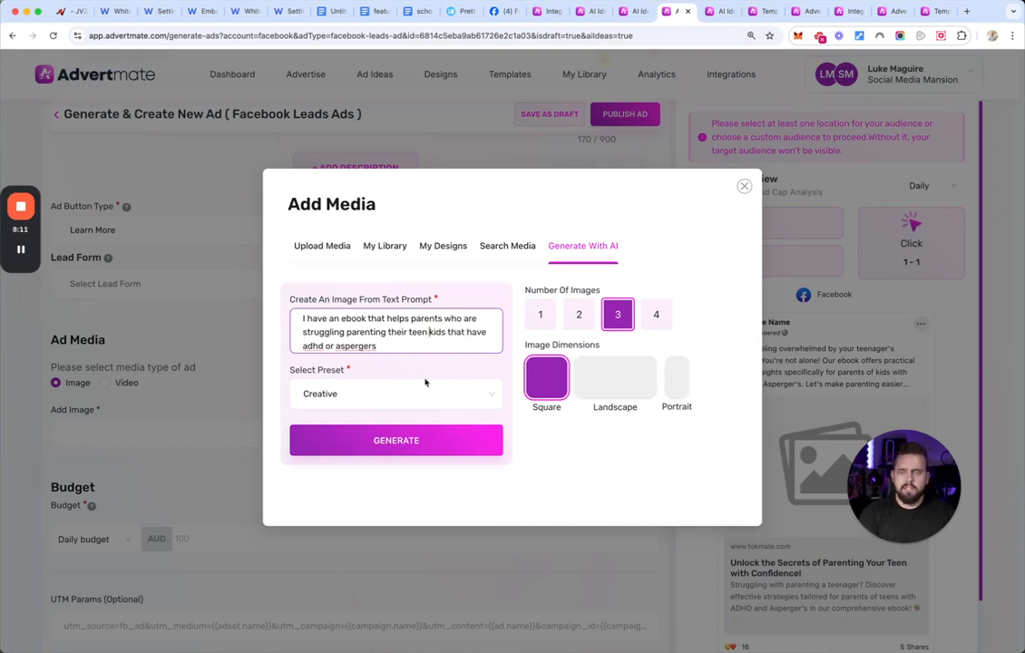
click(416, 441)
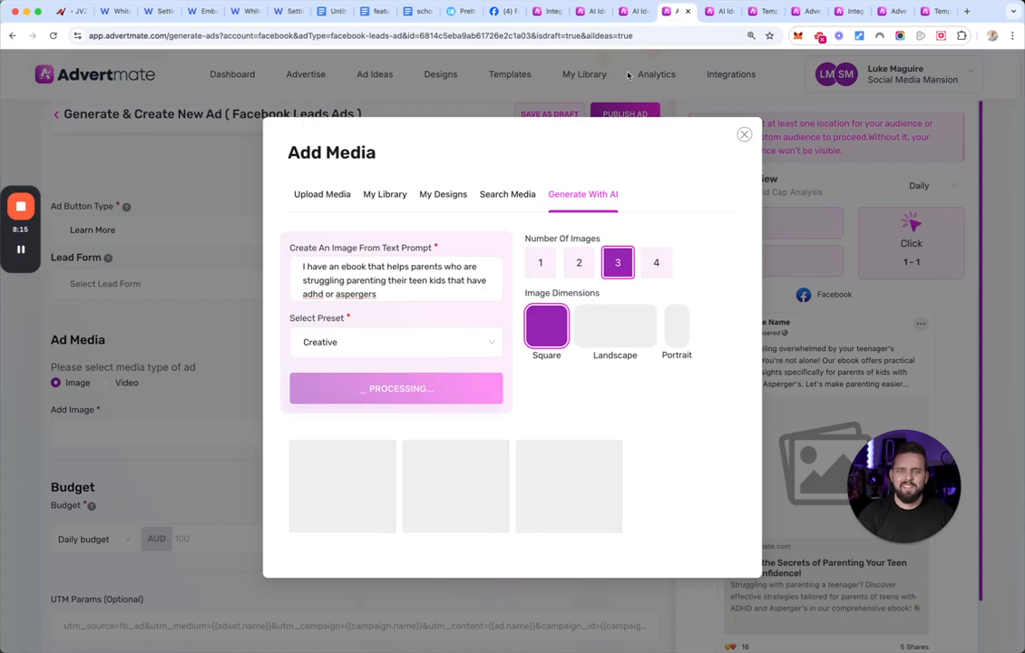
- Switch to the TikTok leads ad and examine its AI audience suggestion and the available targeting options
click(635, 11)
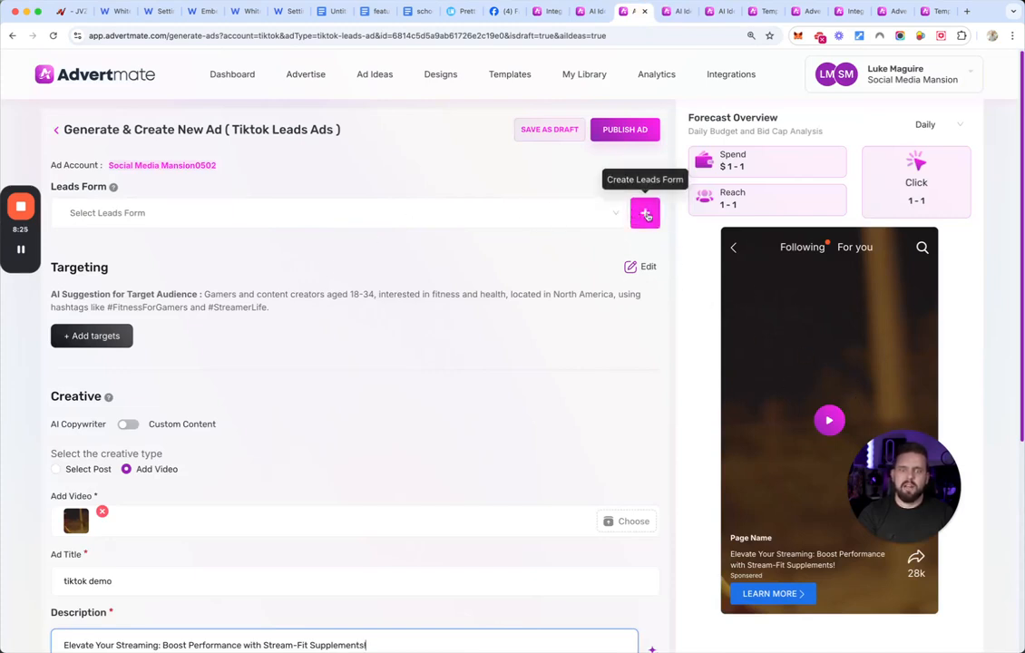
click(117, 338)
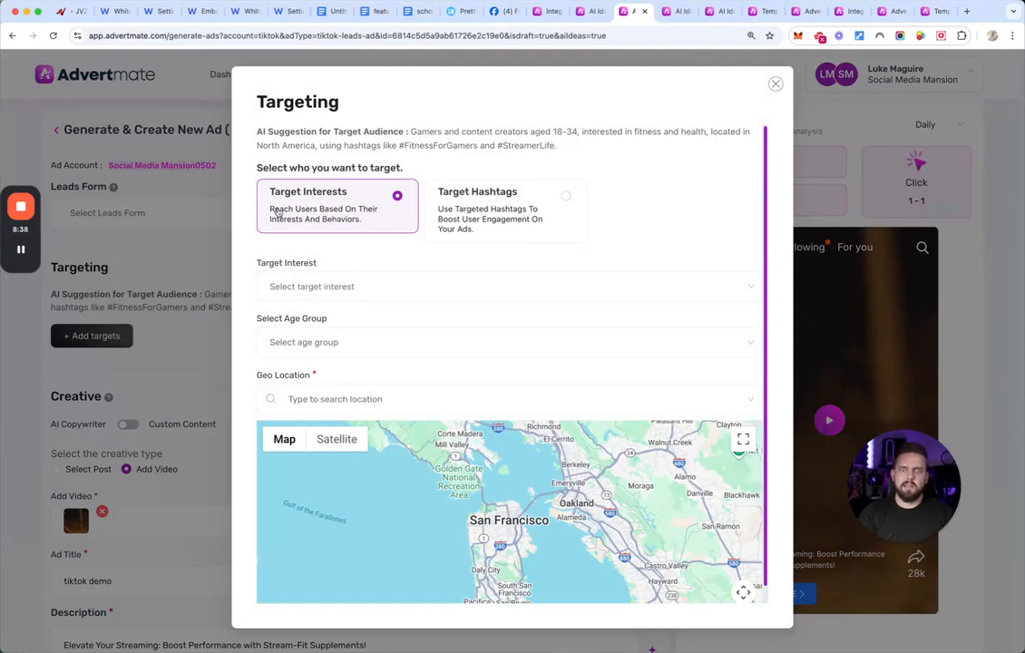
scroll(499, 357, down, 1)
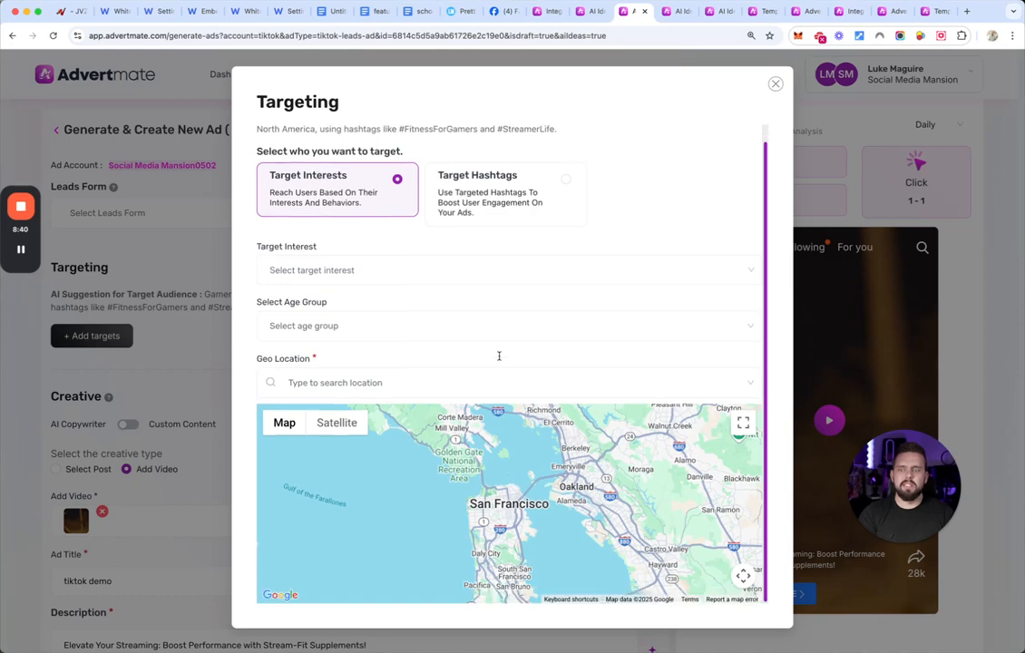
scroll(358, 338, up, 1)
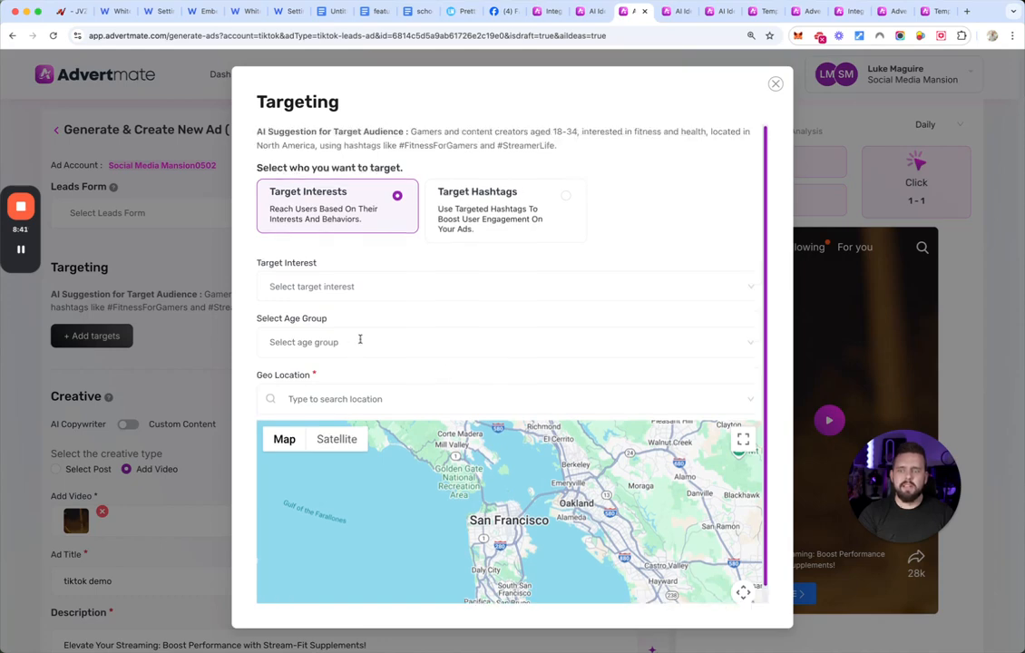
click(776, 84)
drag(209, 294, 300, 315)
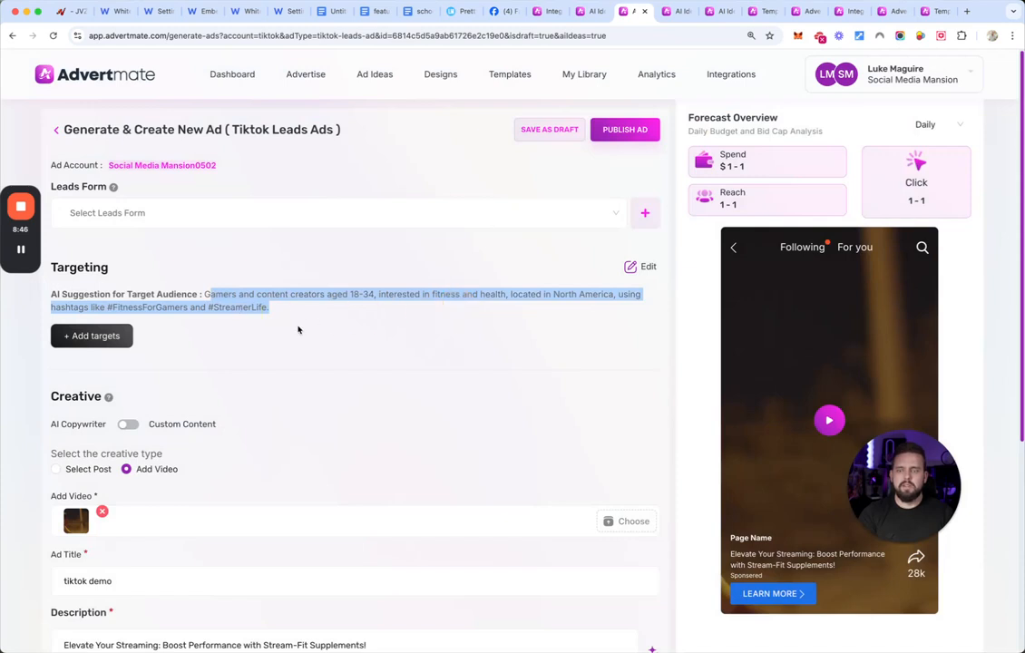
click(298, 330)
- Change the TikTok ad's creative type to Select Post, check the available posts, and review the remaining ad fields
scroll(299, 330, down, 2)
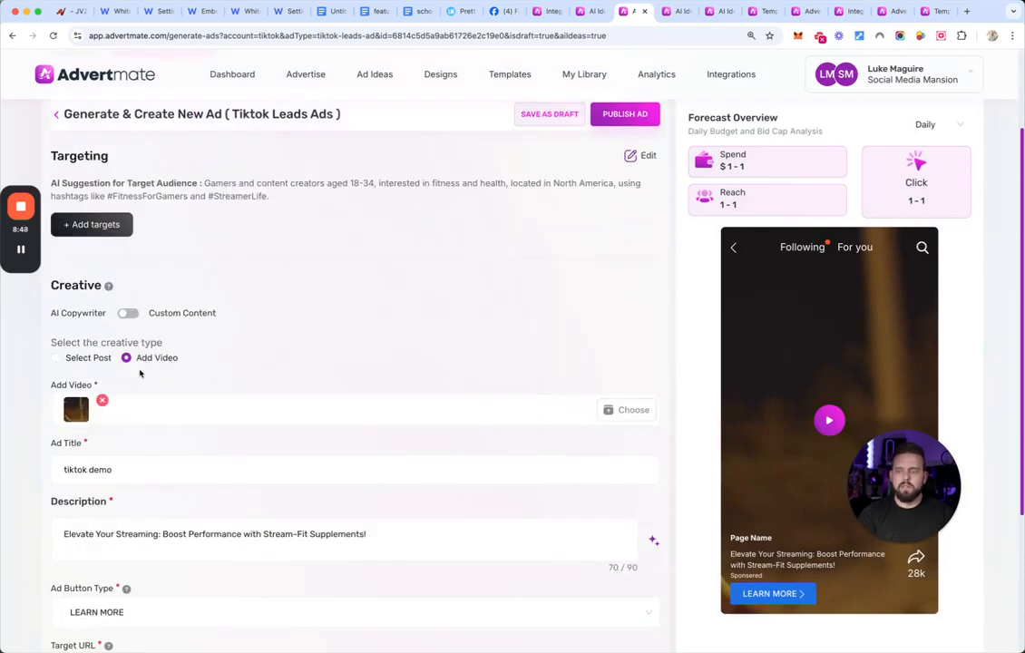
click(83, 358)
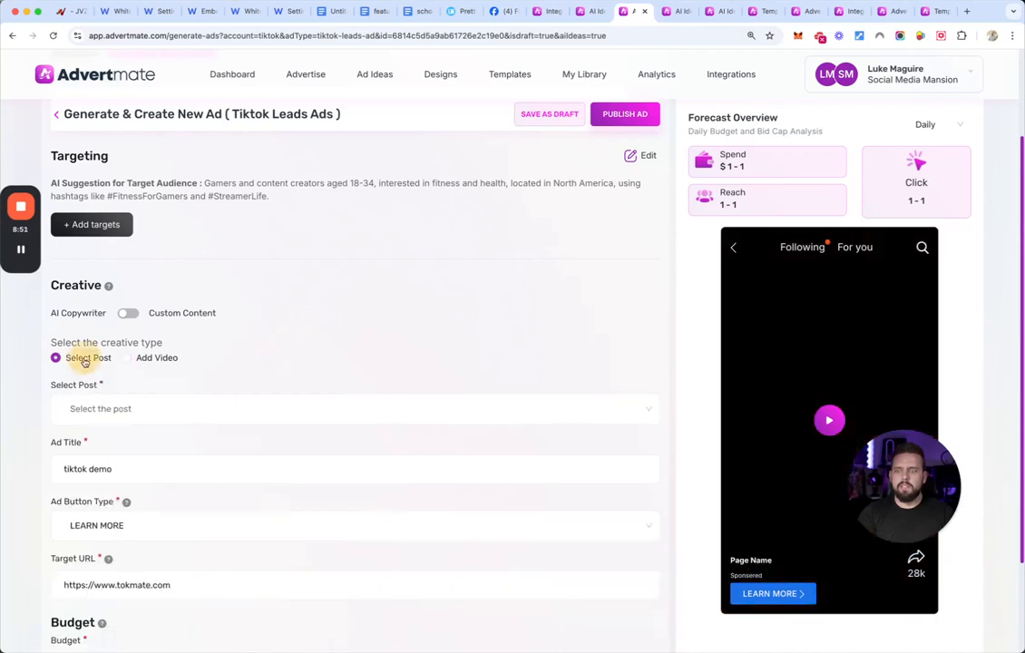
click(372, 400)
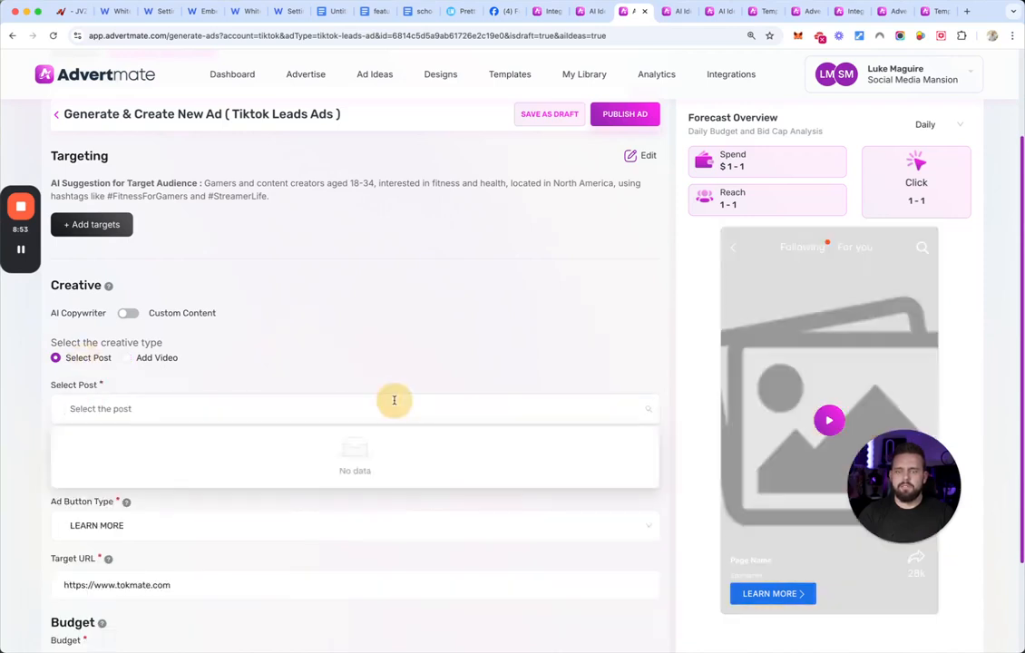
click(304, 372)
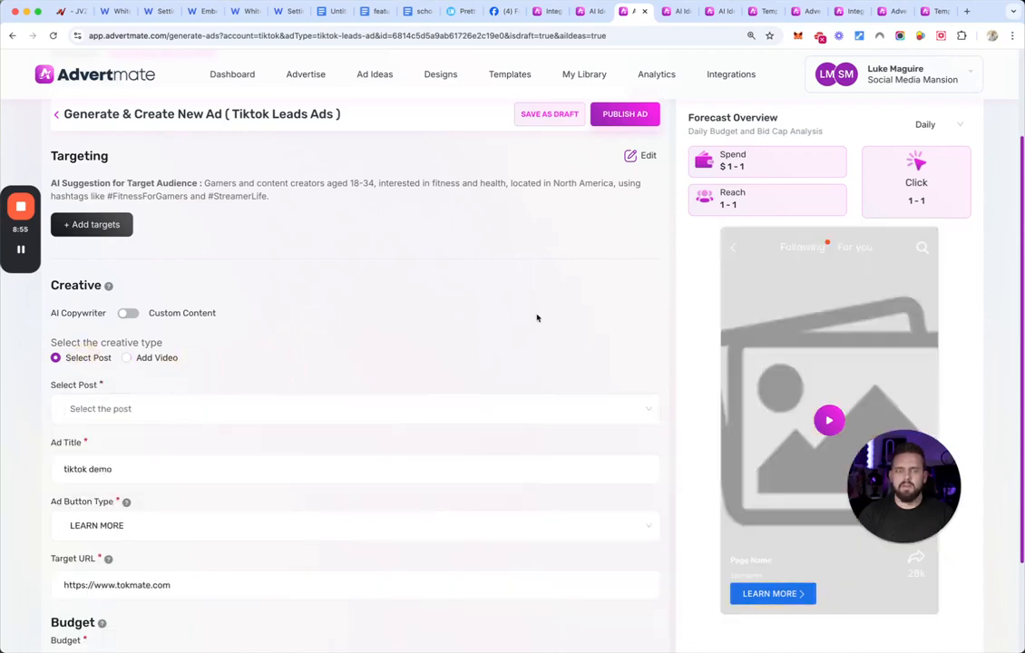
scroll(294, 288, up, 3)
scroll(265, 413, down, 3)
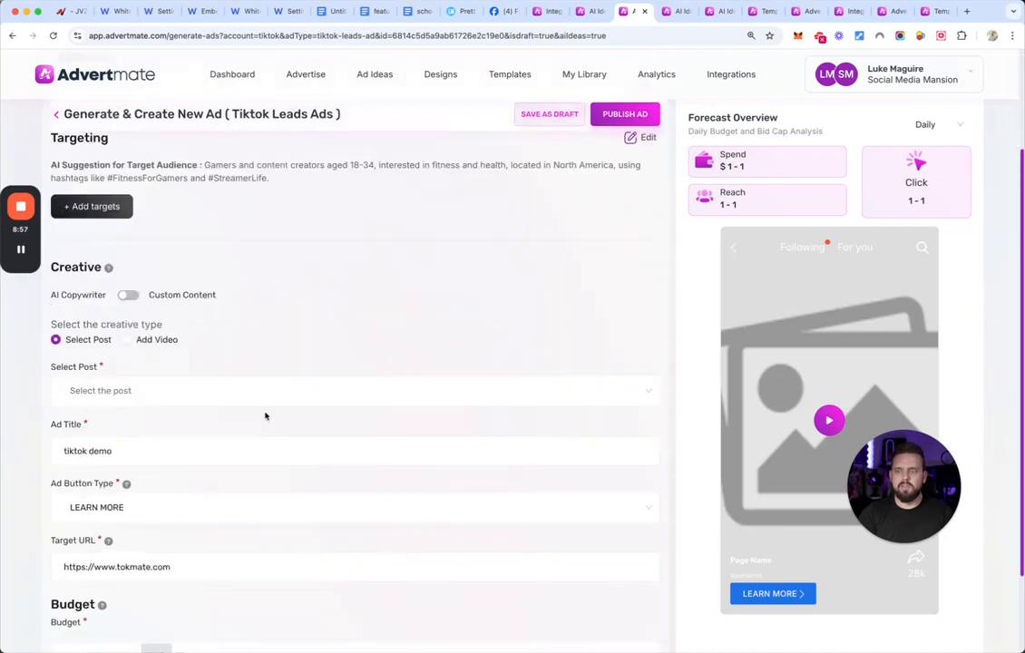
scroll(353, 420, down, 1)
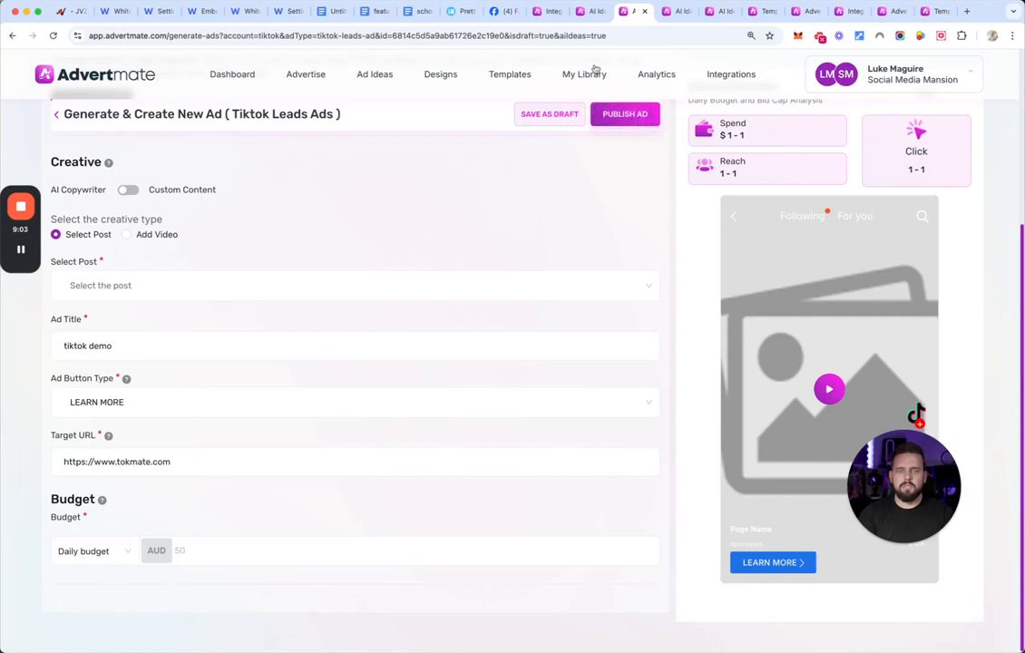
- Return to the real estate traffic ad, compare the three generated images and add the white house with social post image at 1:1
click(590, 11)
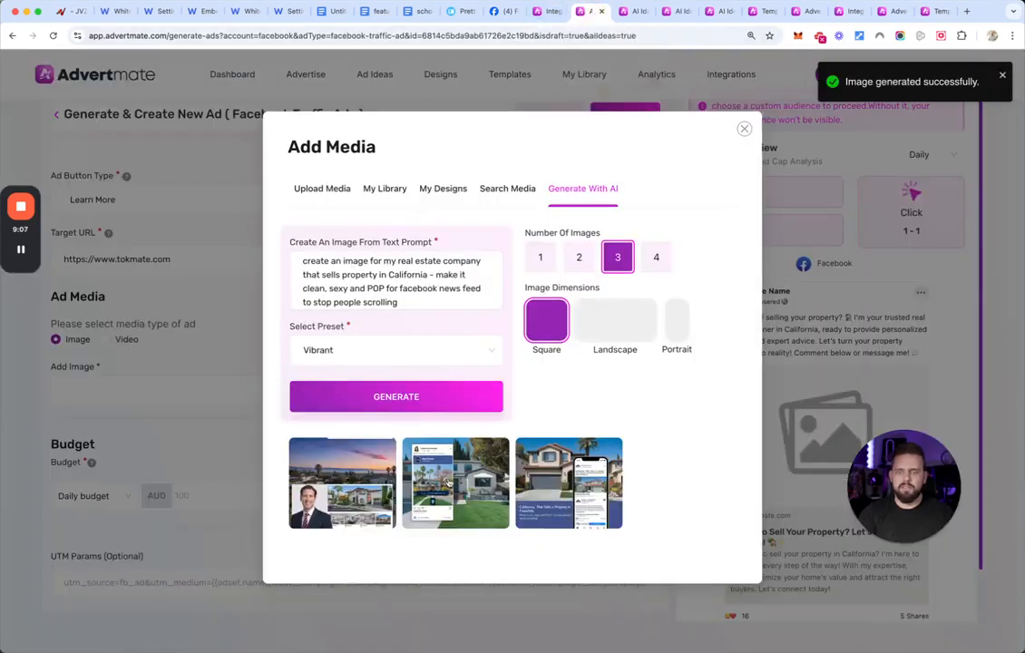
click(519, 491)
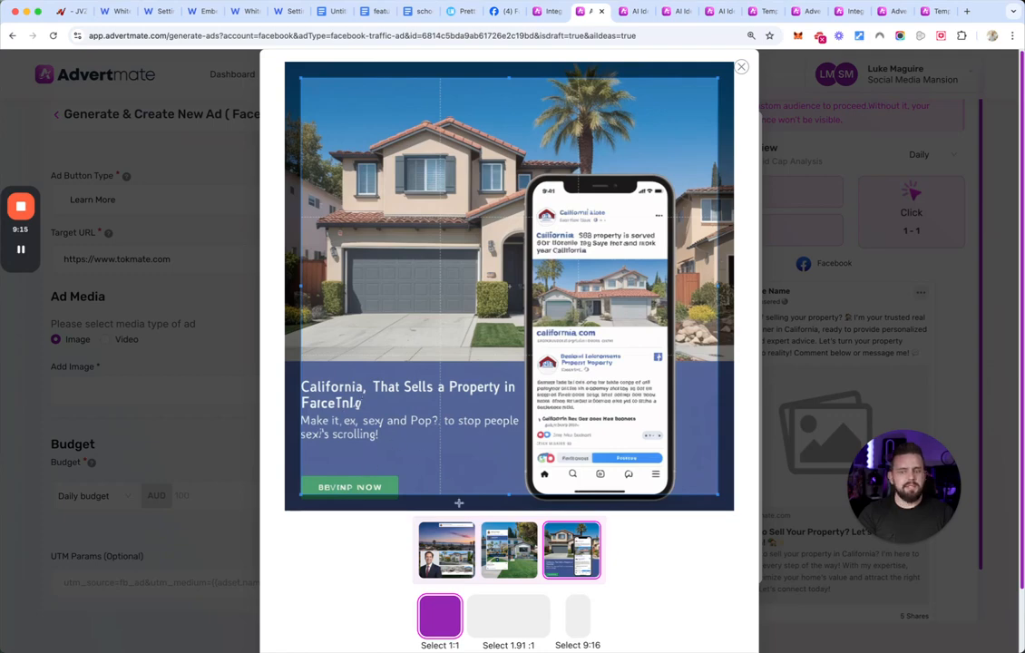
click(510, 556)
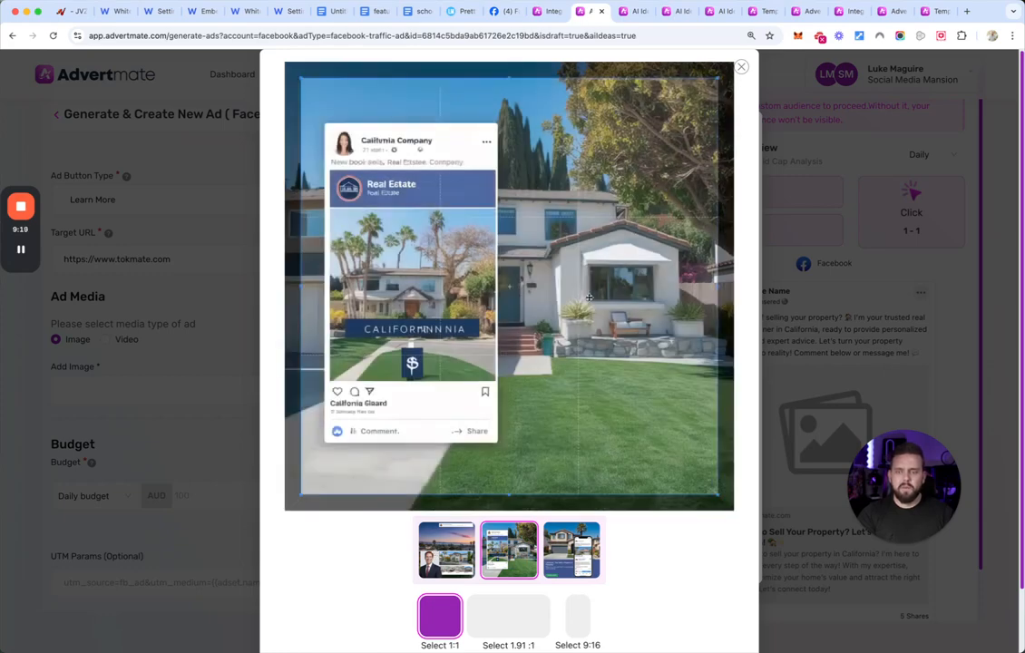
click(460, 572)
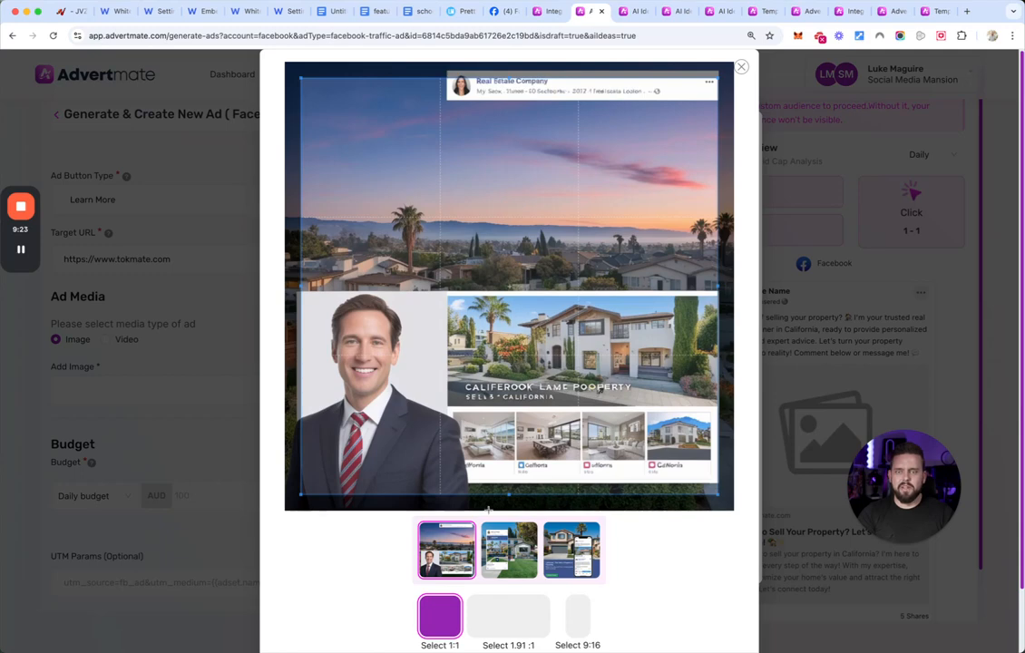
click(514, 555)
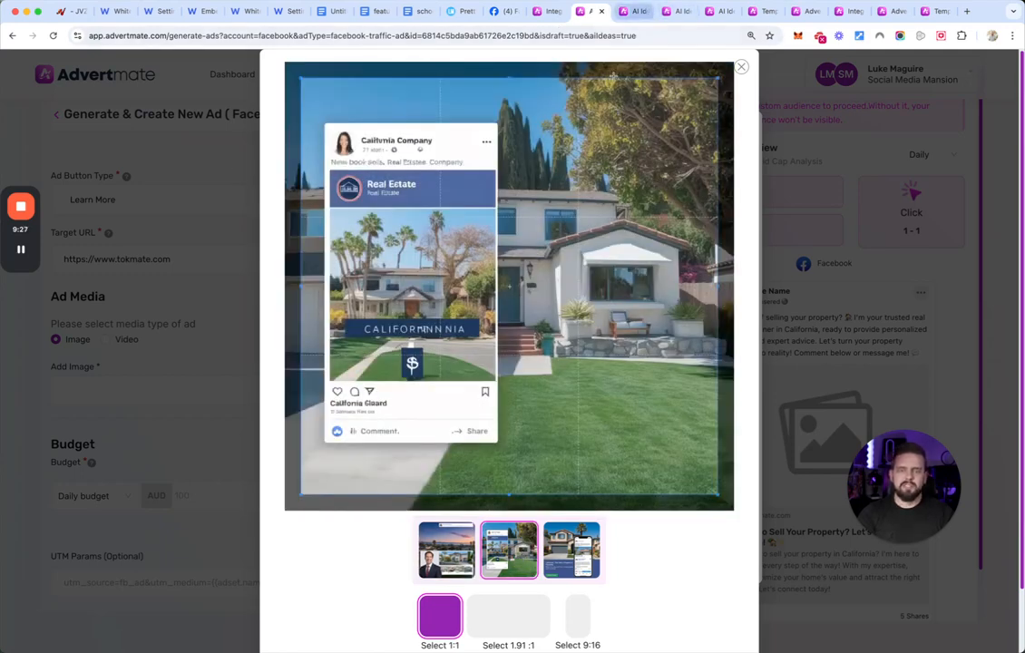
scroll(532, 570, down, 1)
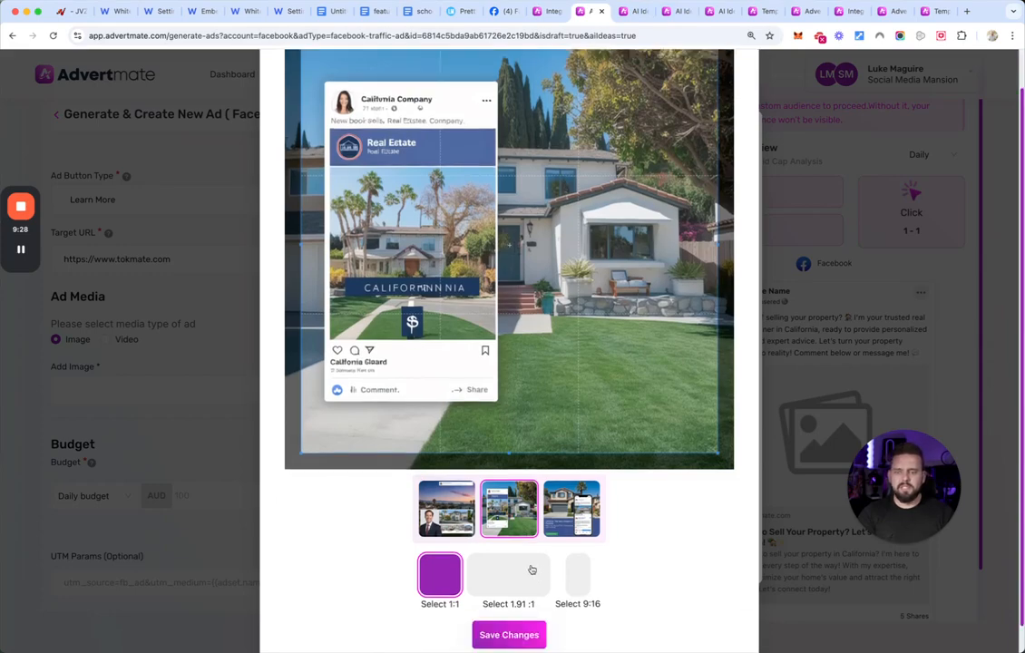
click(505, 635)
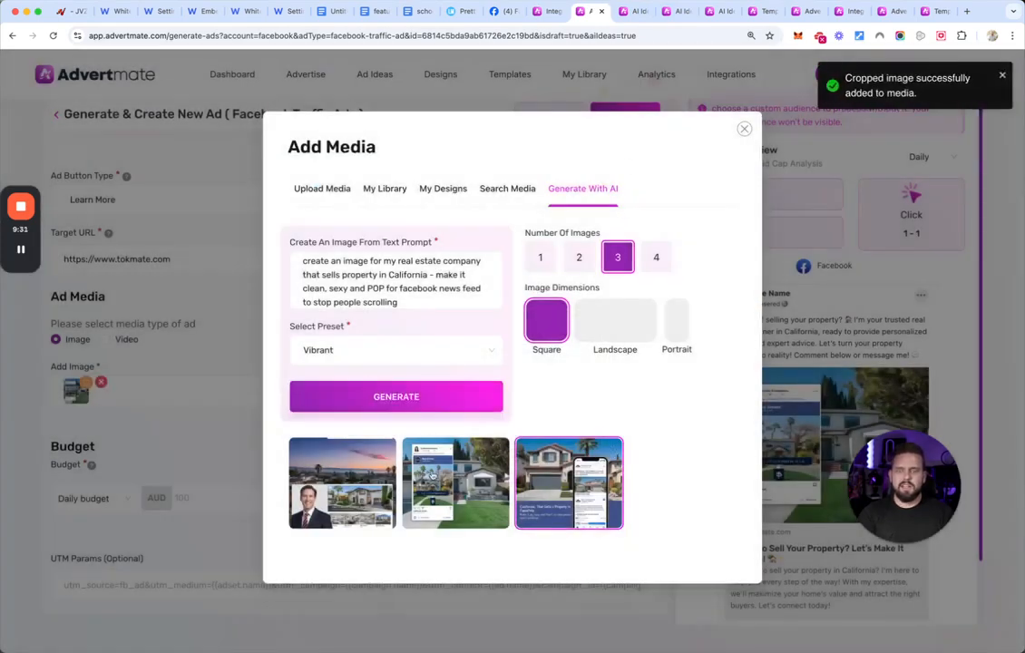
- Pick the generated house-and-phone image from the media library and save it to the real estate ad at 1:1
click(443, 190)
click(391, 232)
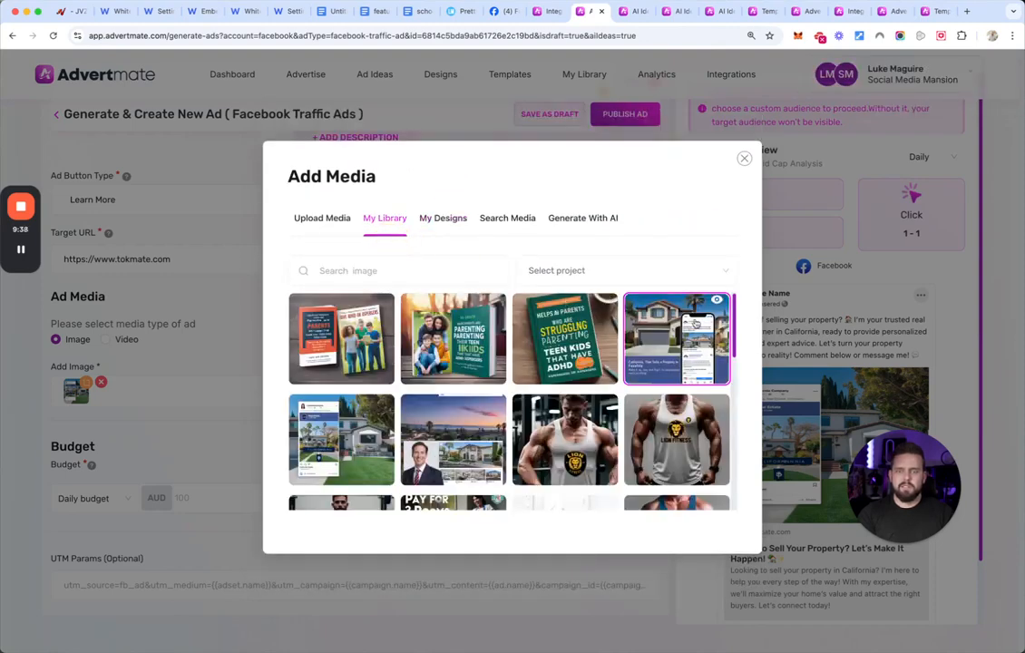
click(695, 323)
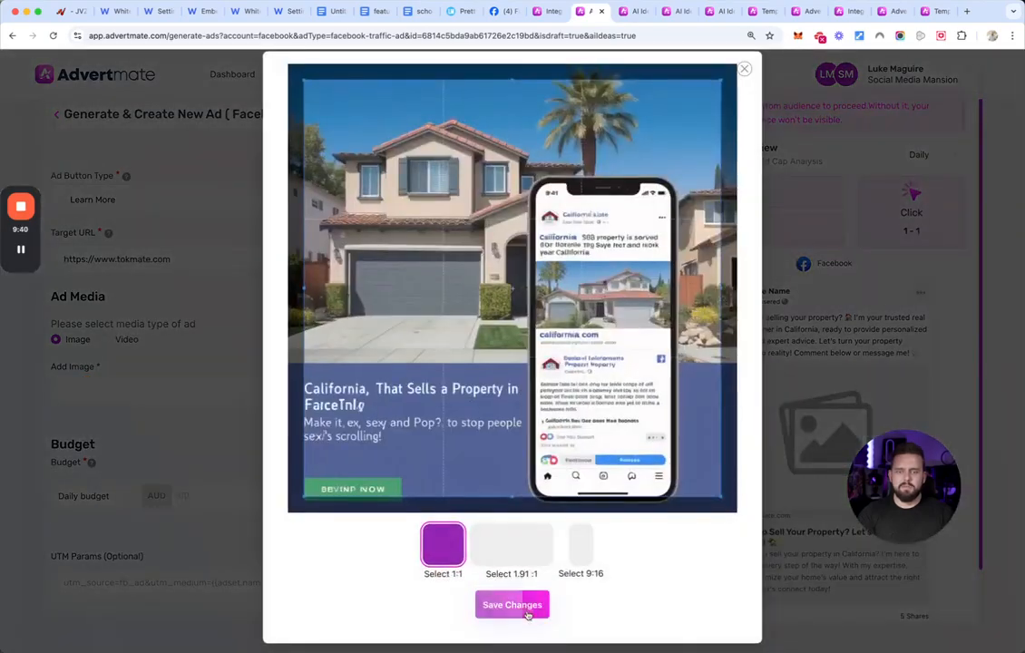
click(512, 601)
- Switch to the parenting ebook leads ad, compare its generated images and add the two-book image at 1:1
click(635, 9)
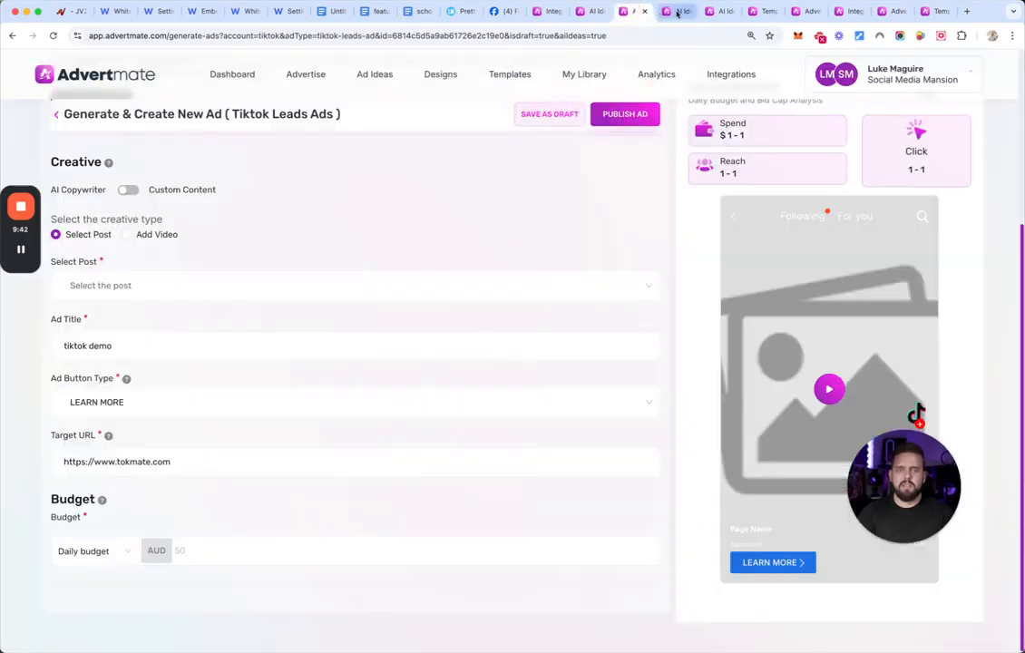
click(676, 11)
click(318, 471)
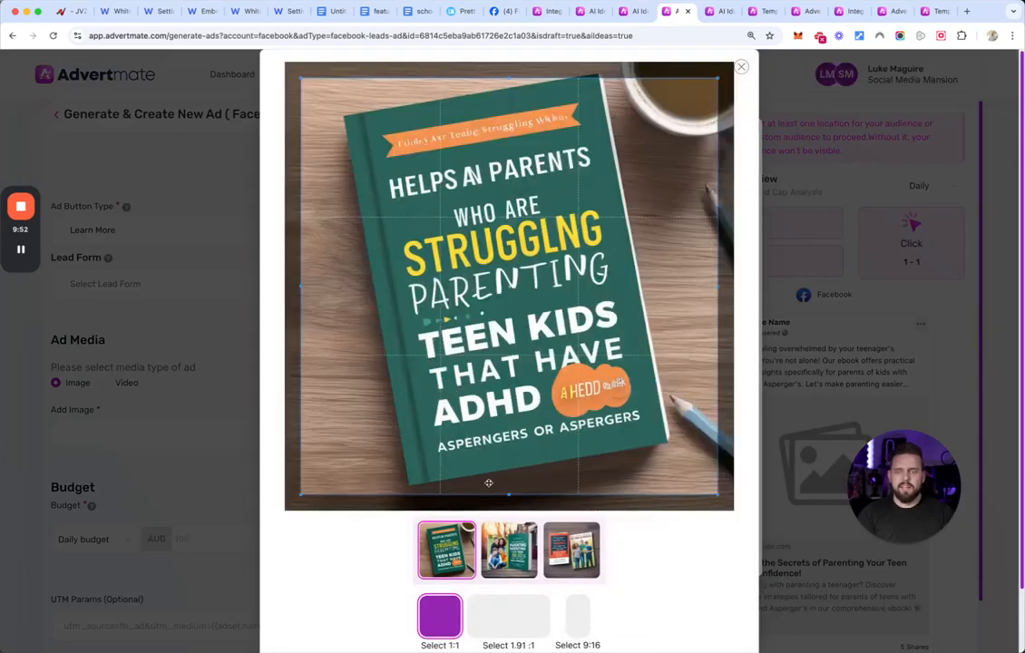
click(509, 549)
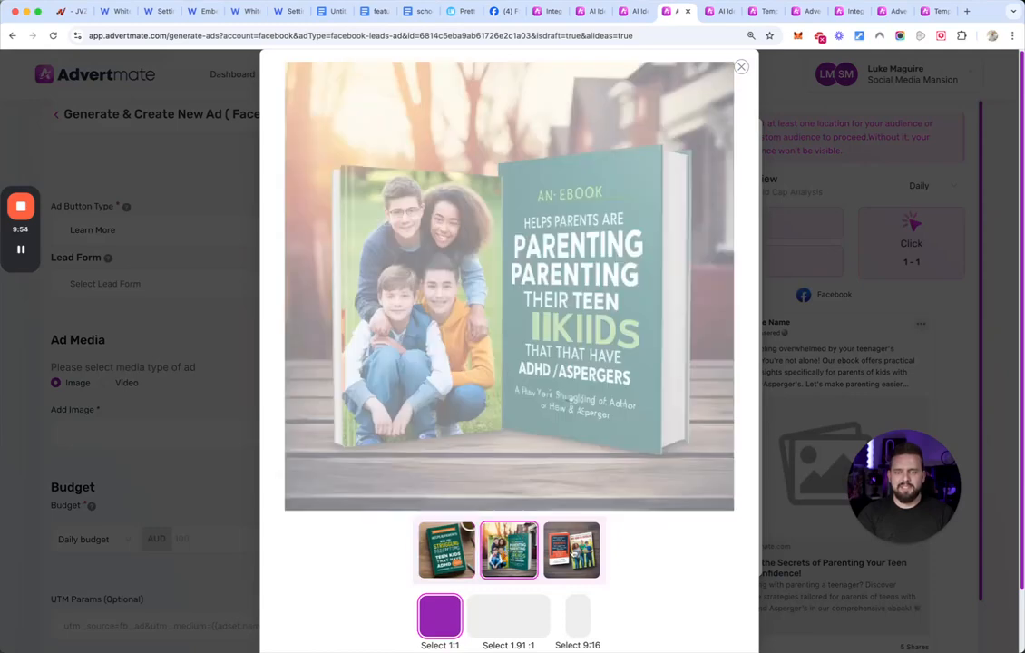
click(577, 555)
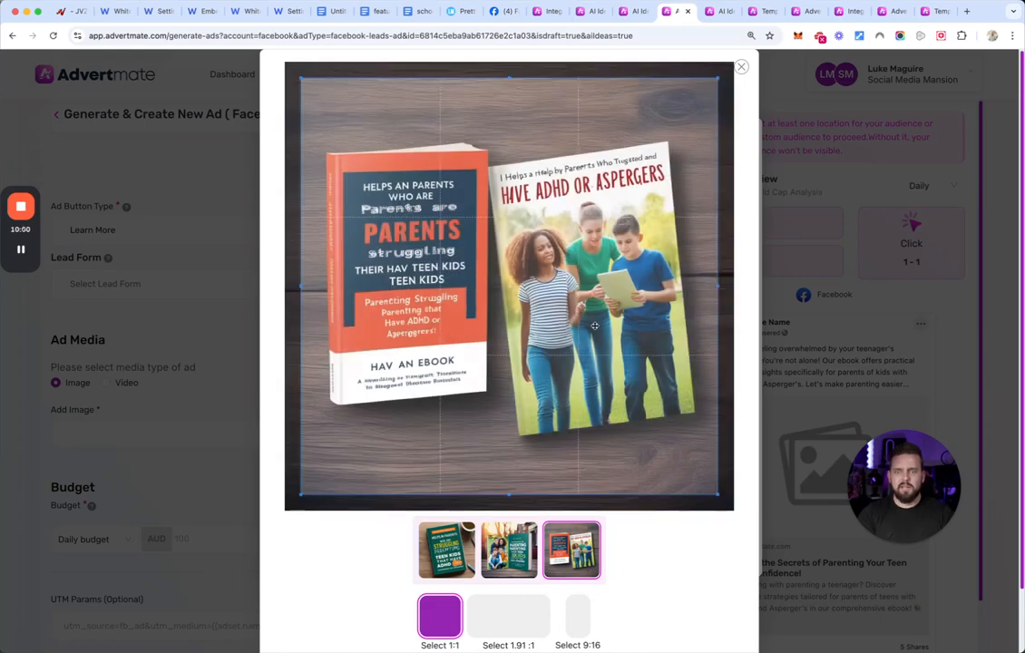
scroll(641, 481, down, 2)
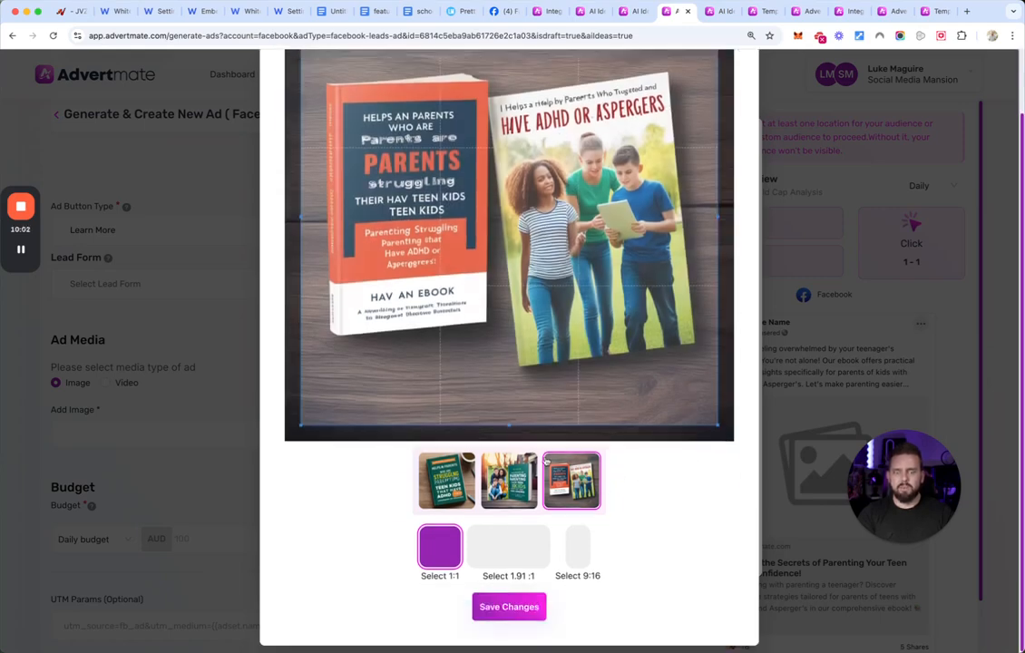
click(522, 609)
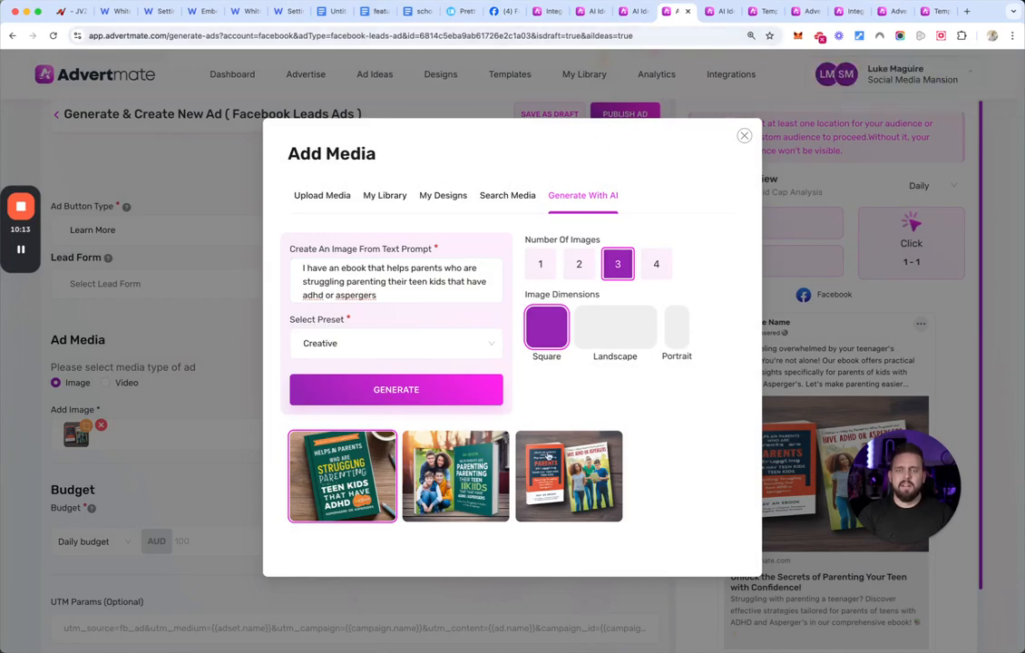
- Reopen the two-book image for a closer look, and close the media windows without saving
click(580, 475)
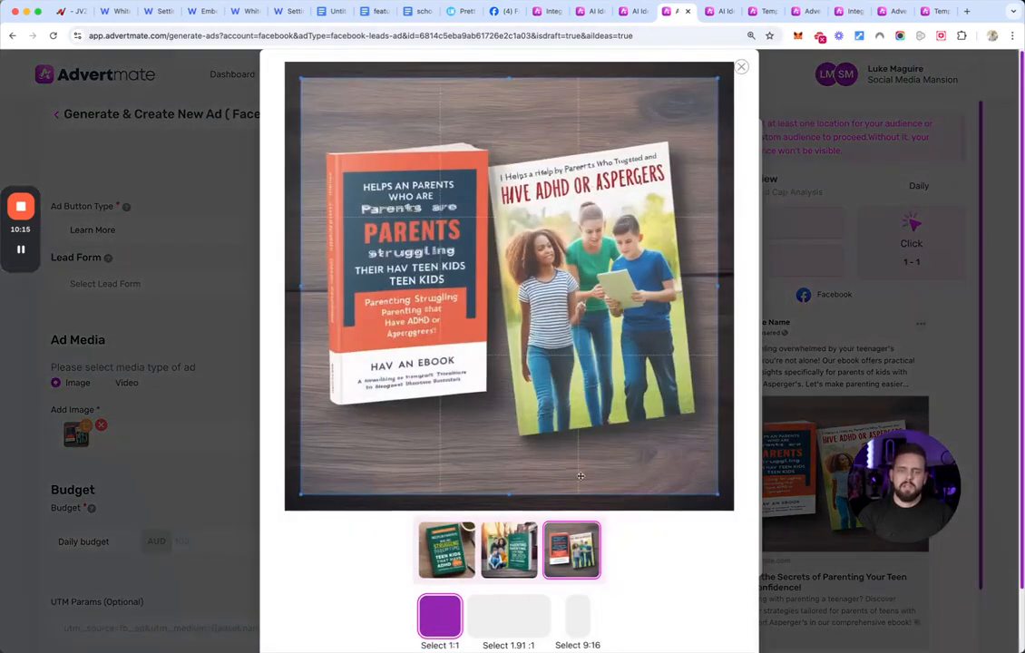
click(244, 326)
drag(225, 234, 289, 224)
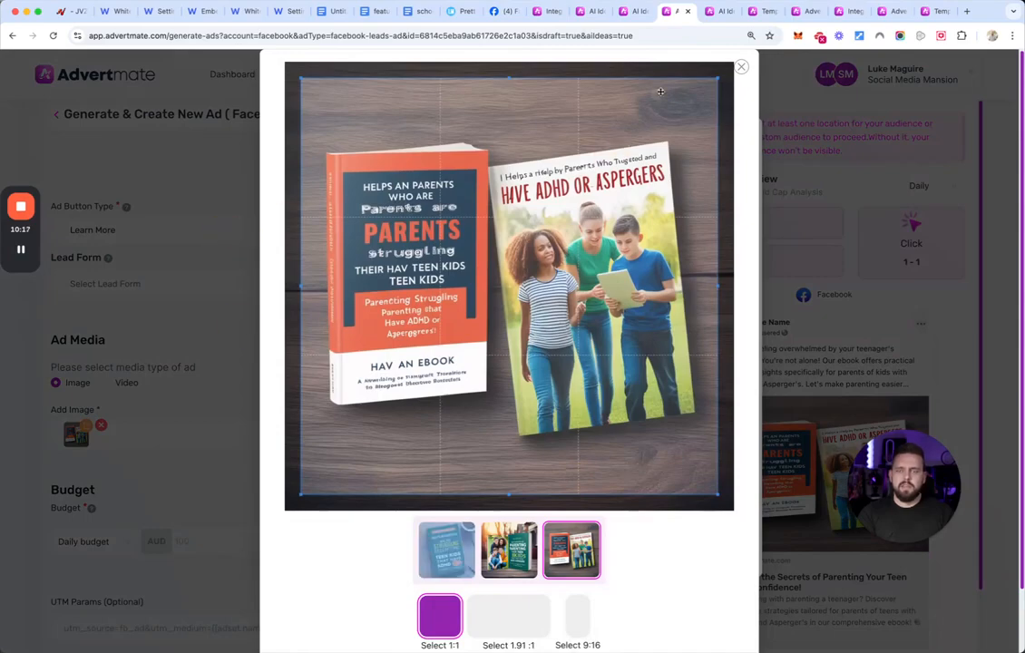
click(742, 69)
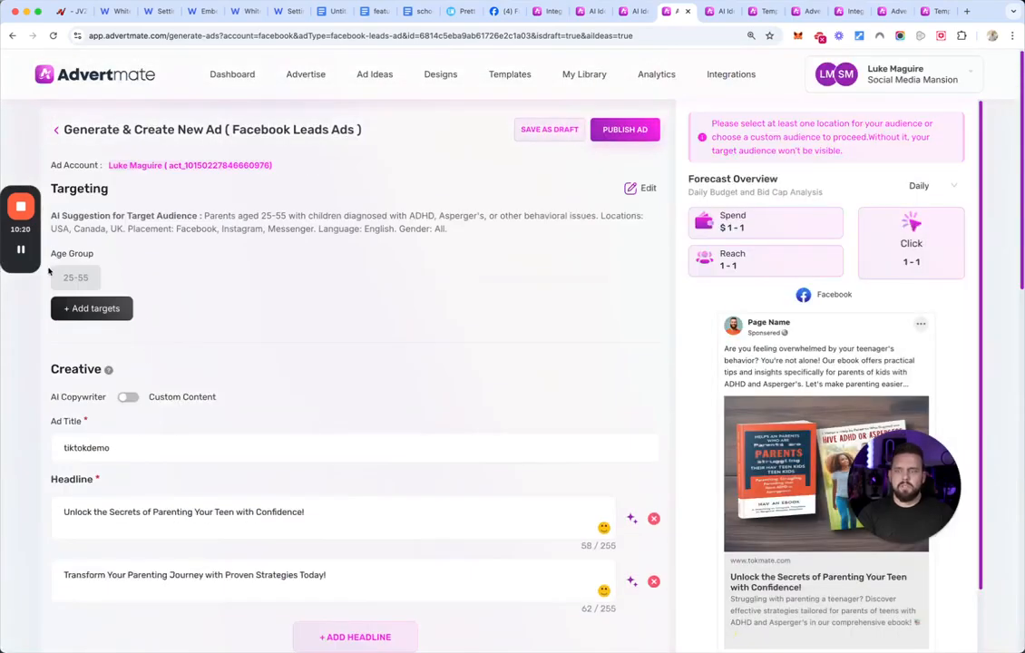
- Open the ebook ad's targeting settings and review the placements, target device choices, language, age range and AI audience suggestion
click(89, 309)
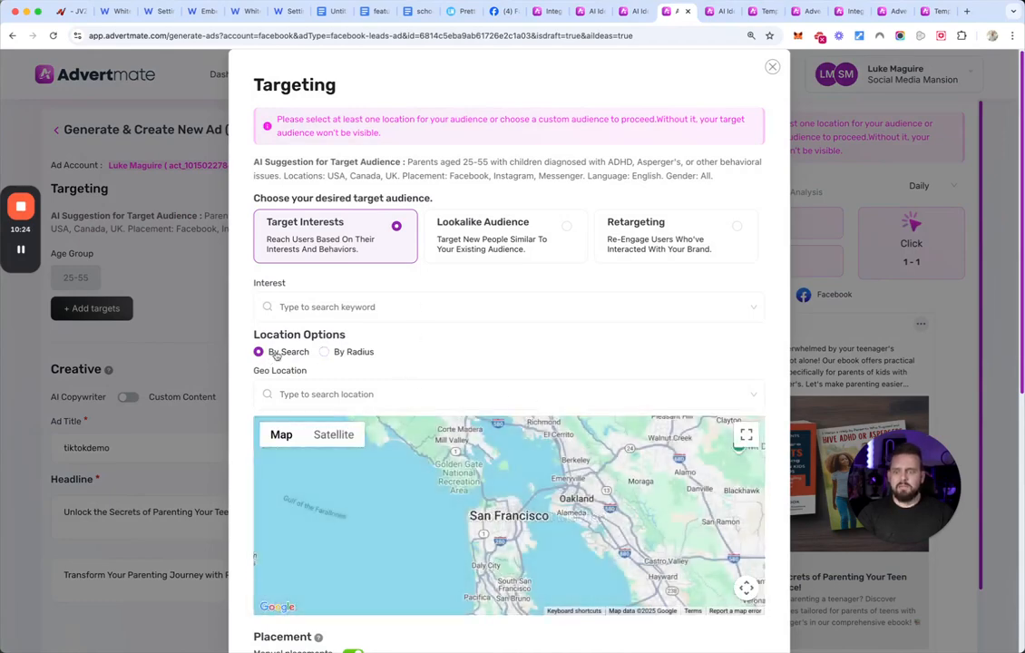
scroll(464, 363, down, 5)
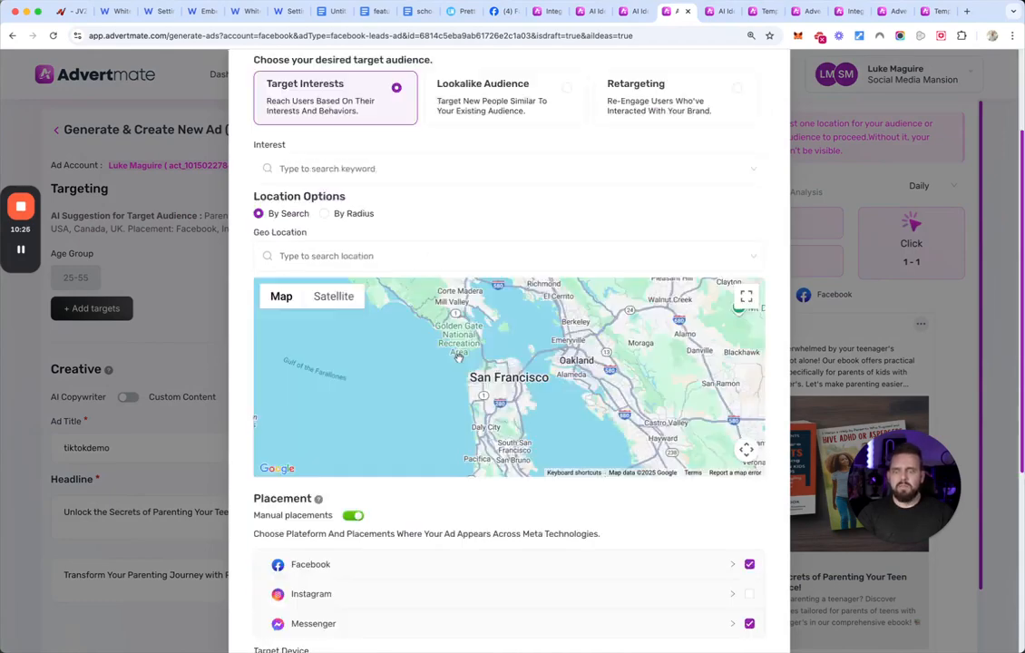
scroll(464, 363, down, 1)
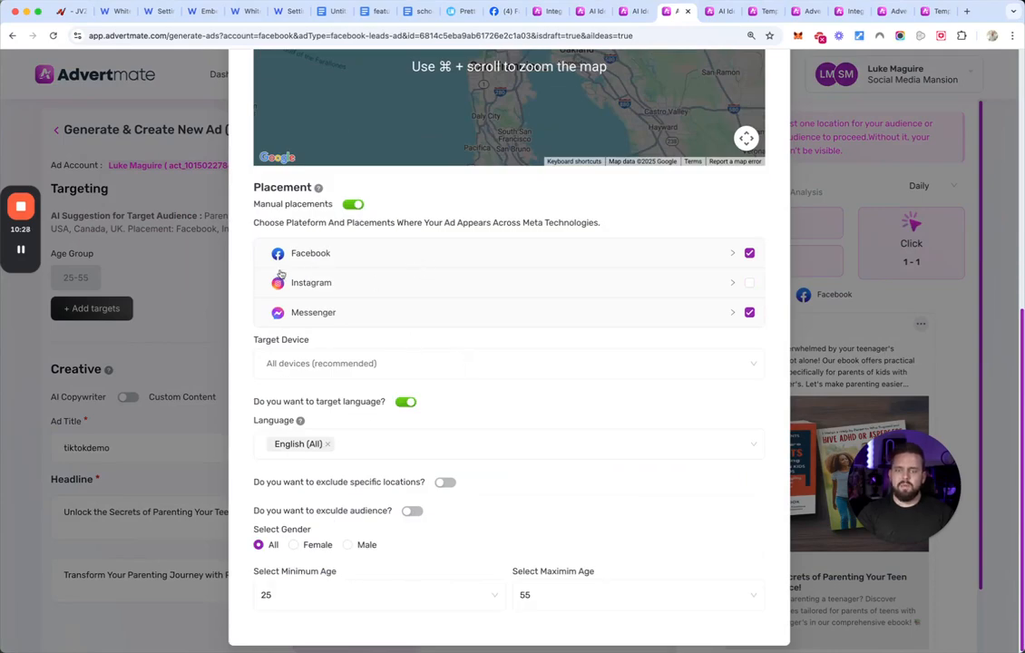
click(575, 364)
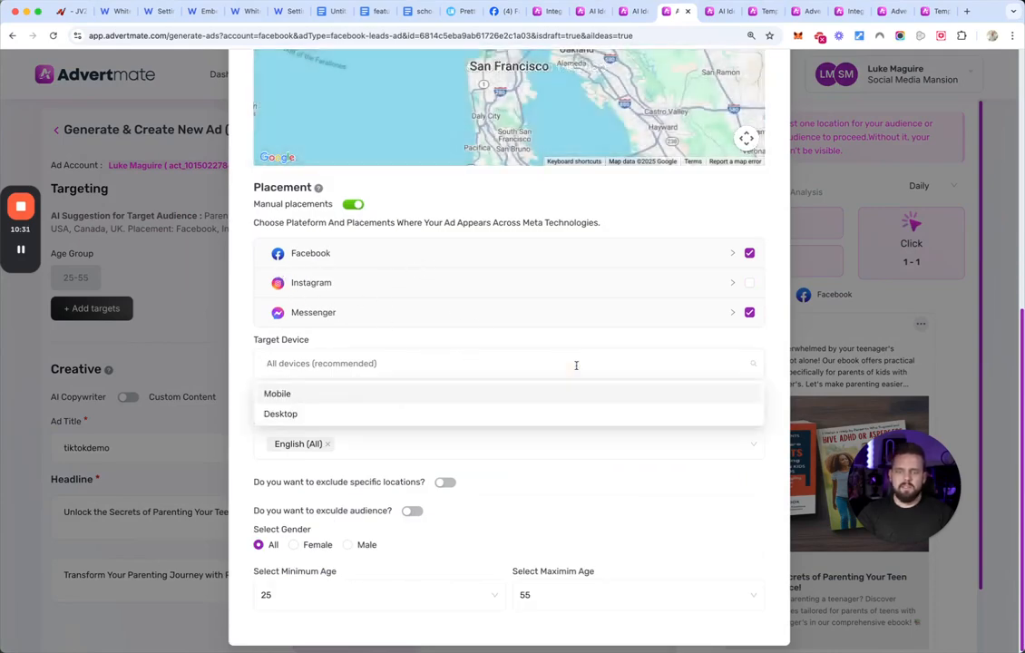
click(575, 366)
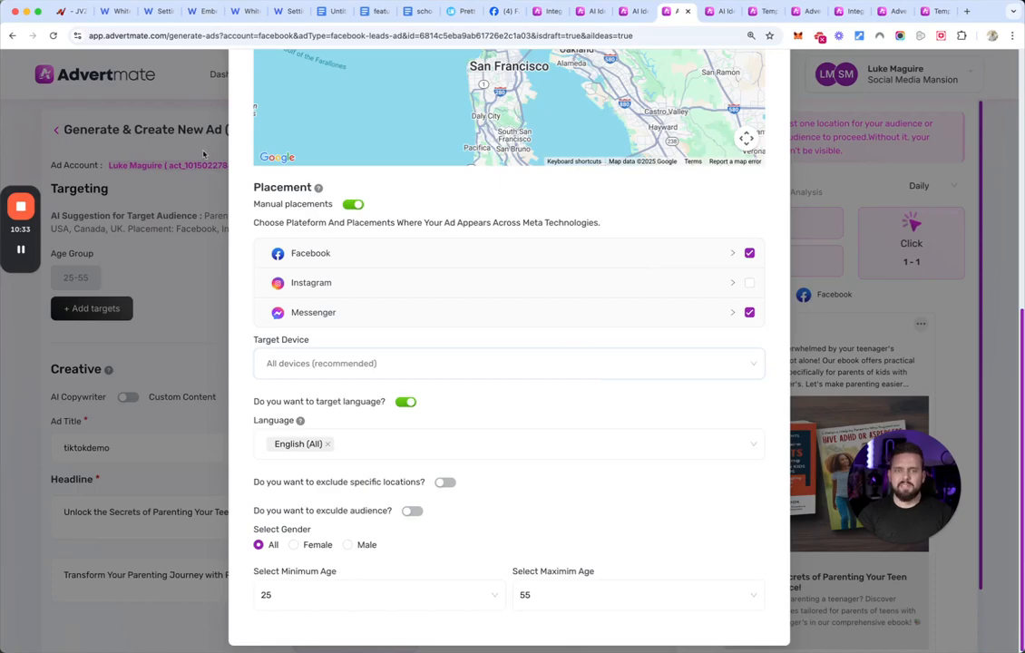
scroll(544, 227, up, 10)
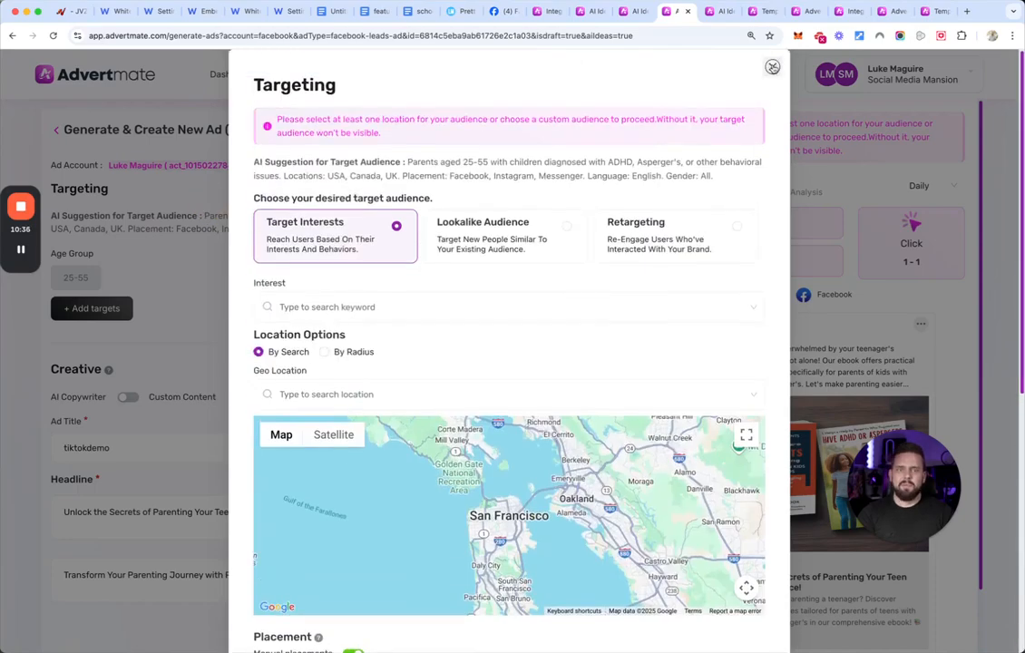
drag(413, 164, 757, 179)
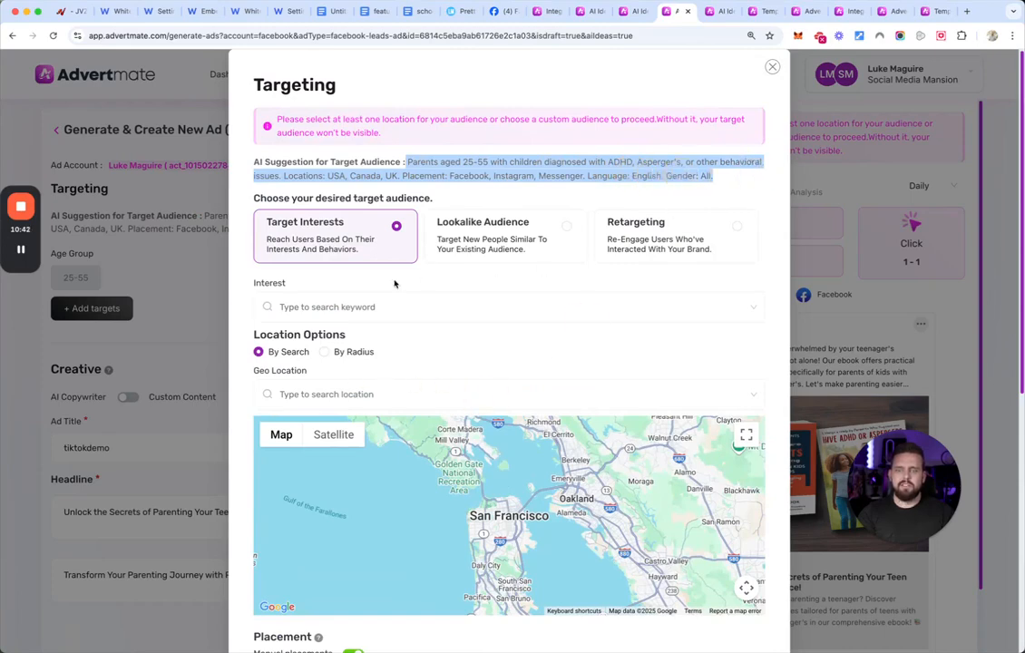
- Search the target interests for "adhd"
click(414, 305)
text(adf)
key(BackSpace)
text(hd)
key(super+a)
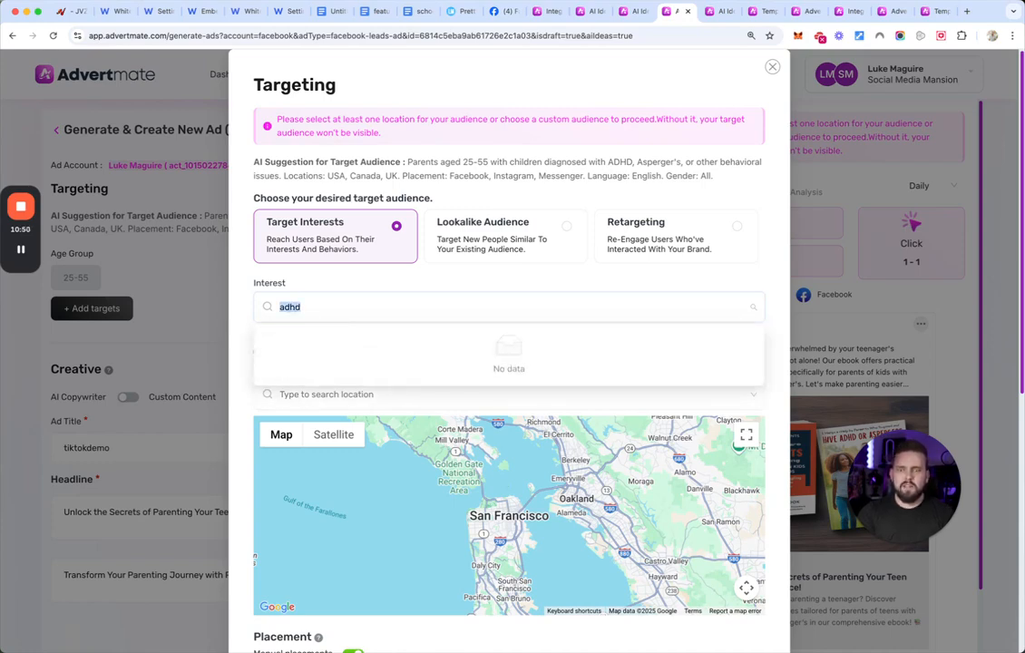
click(415, 282)
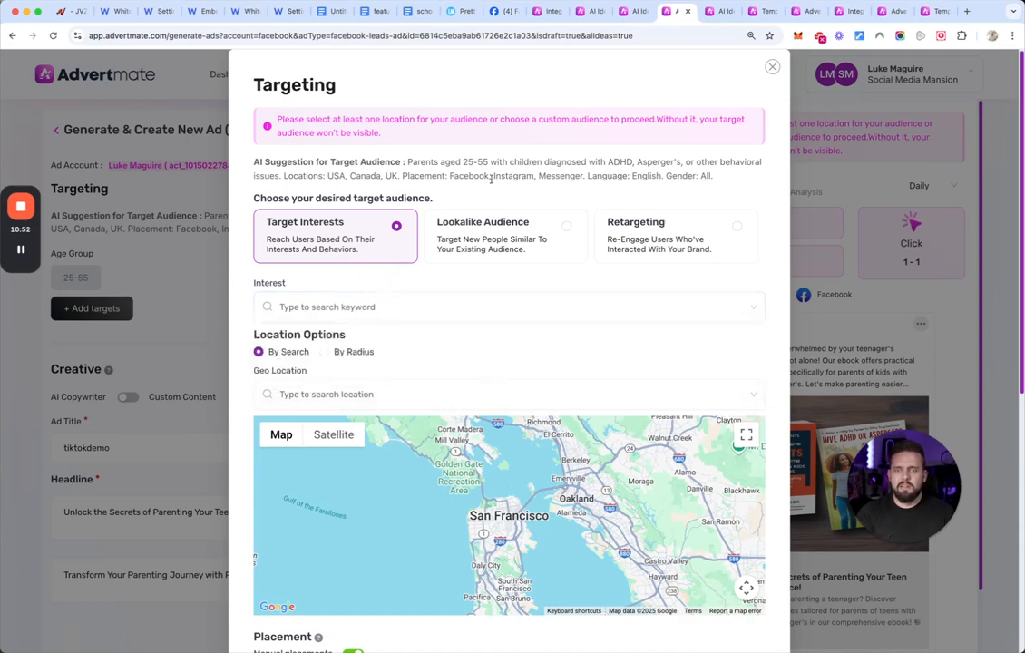
- Enable Instagram in the ebook ad's manual placements and close the targeting settings
scroll(642, 355, down, 5)
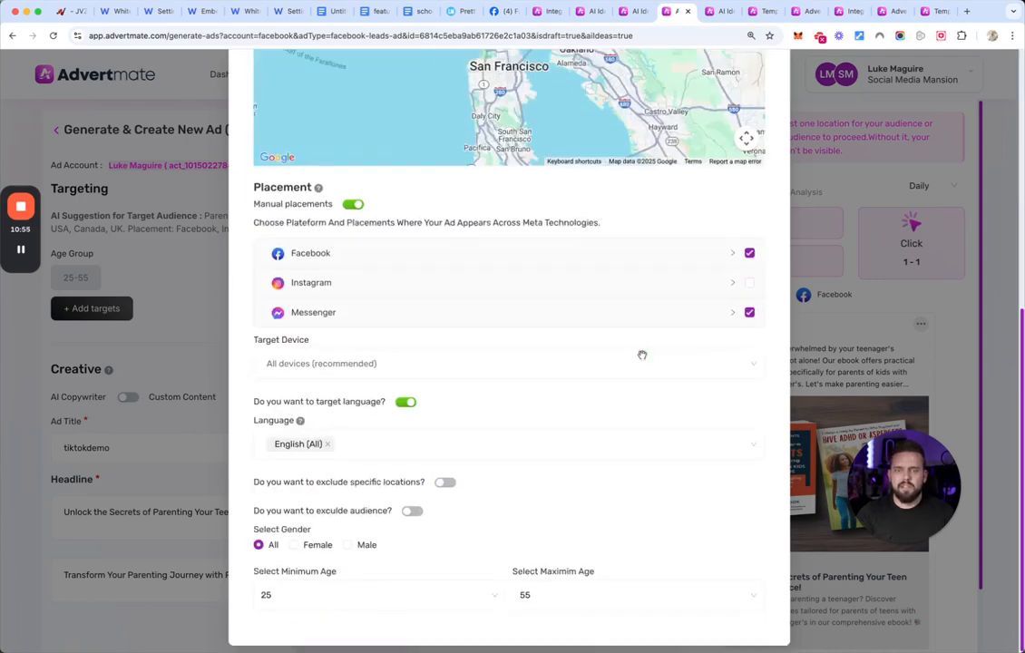
click(751, 284)
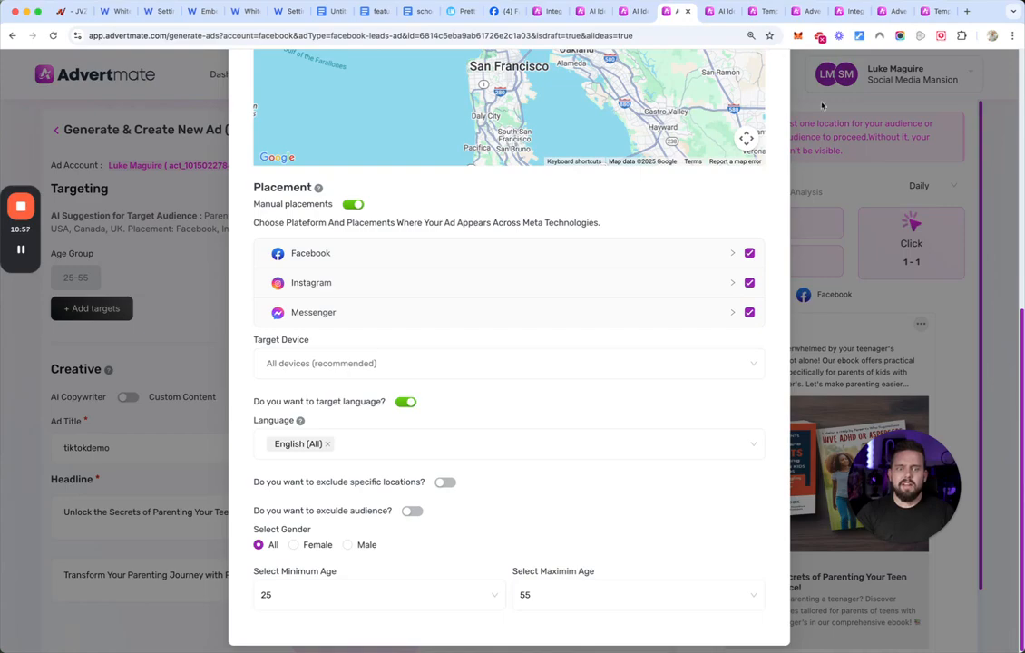
scroll(780, 90, up, 10)
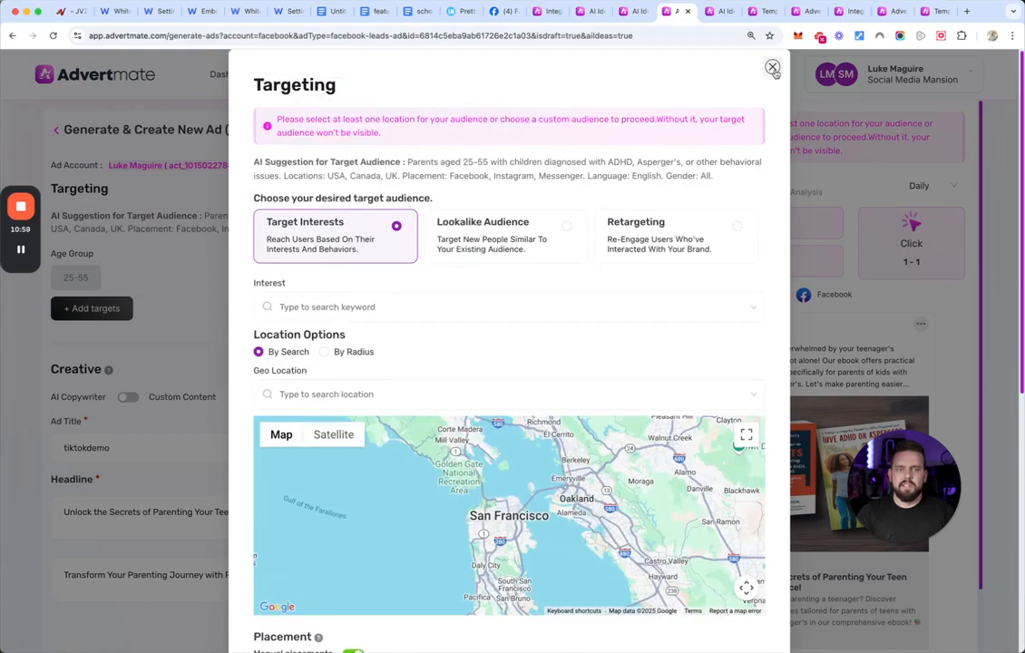
click(773, 68)
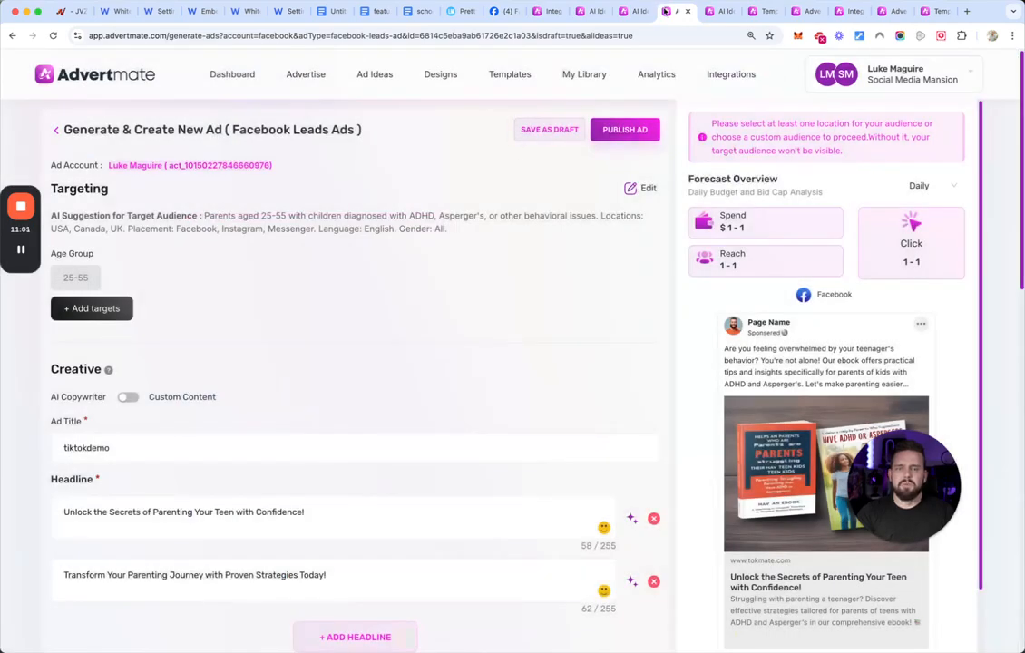
- Leave the ad editor for the template library and browse the square Facebook ad templates
click(722, 12)
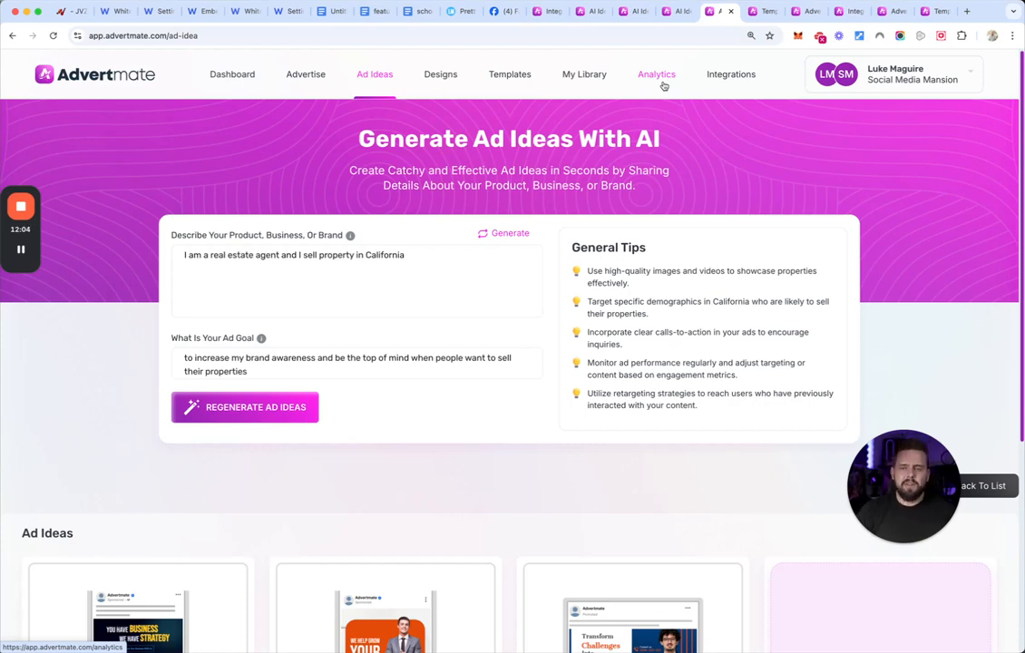
click(514, 78)
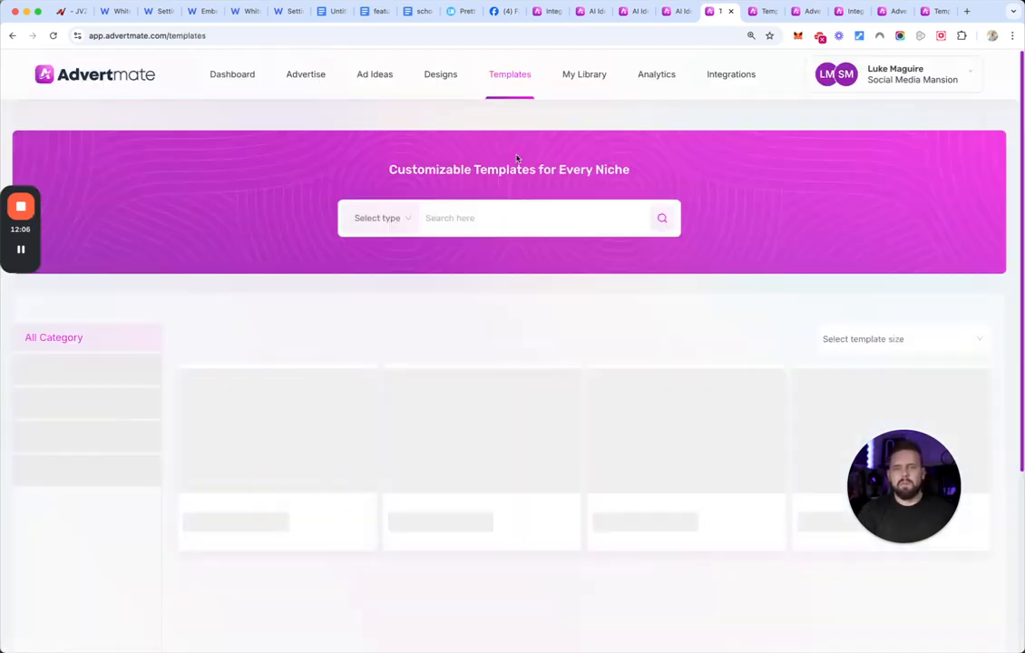
scroll(546, 422, down, 3)
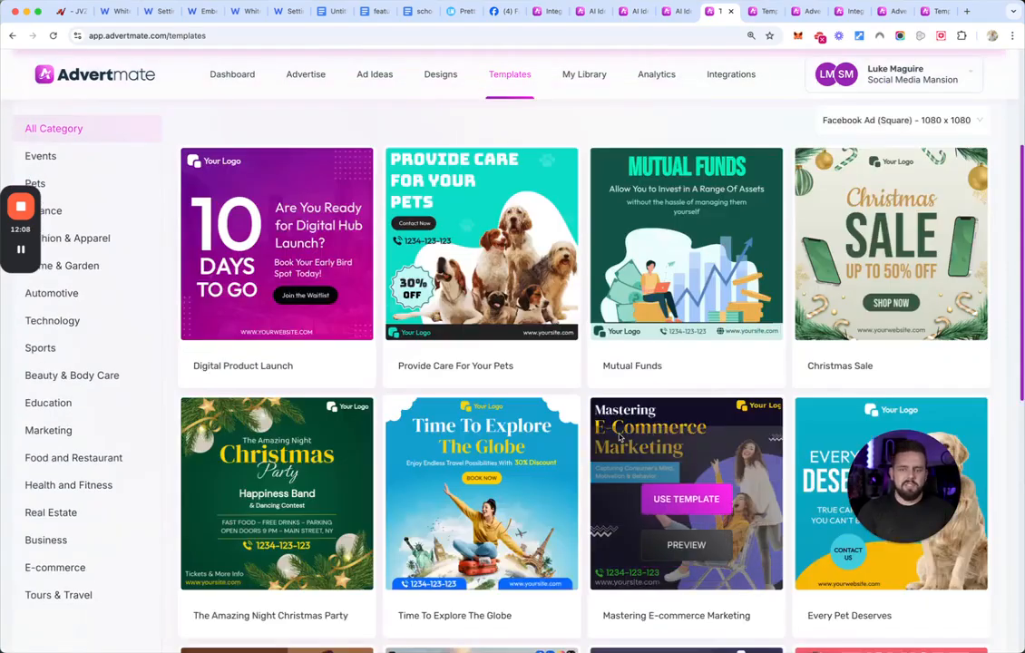
scroll(569, 256, down, 1)
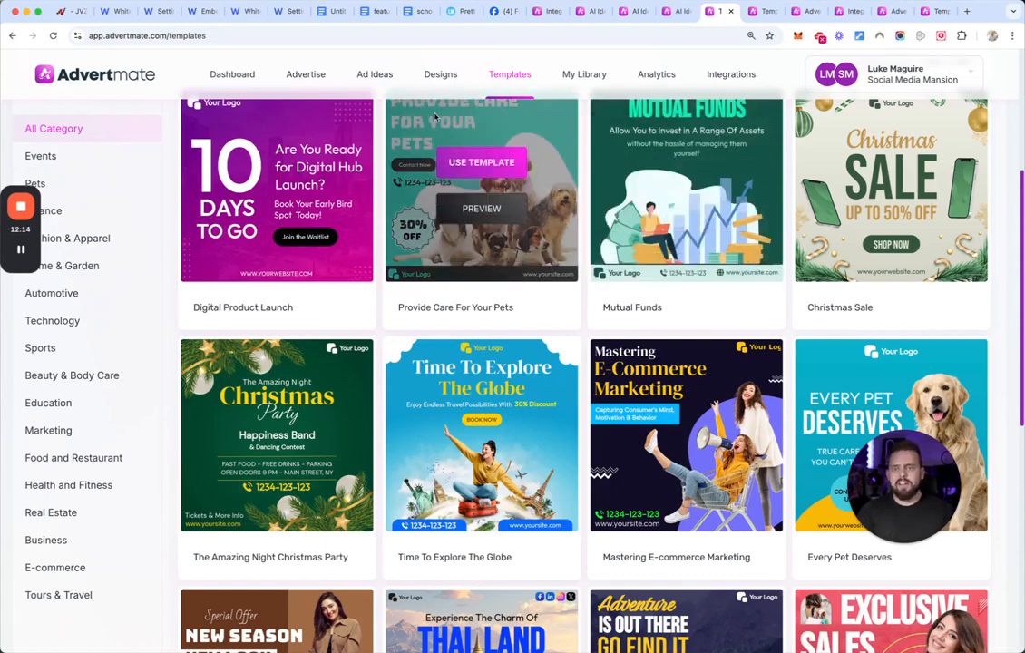
- View the saved designs, and return to the Ad Ideas page to review the list of generated AI ad ideas
click(445, 76)
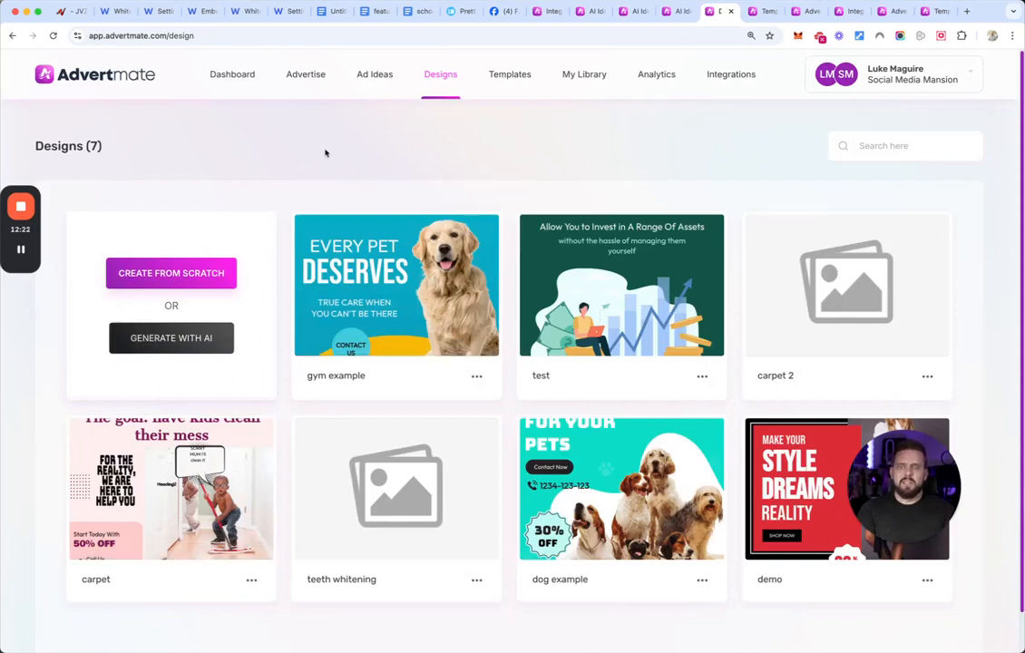
click(379, 75)
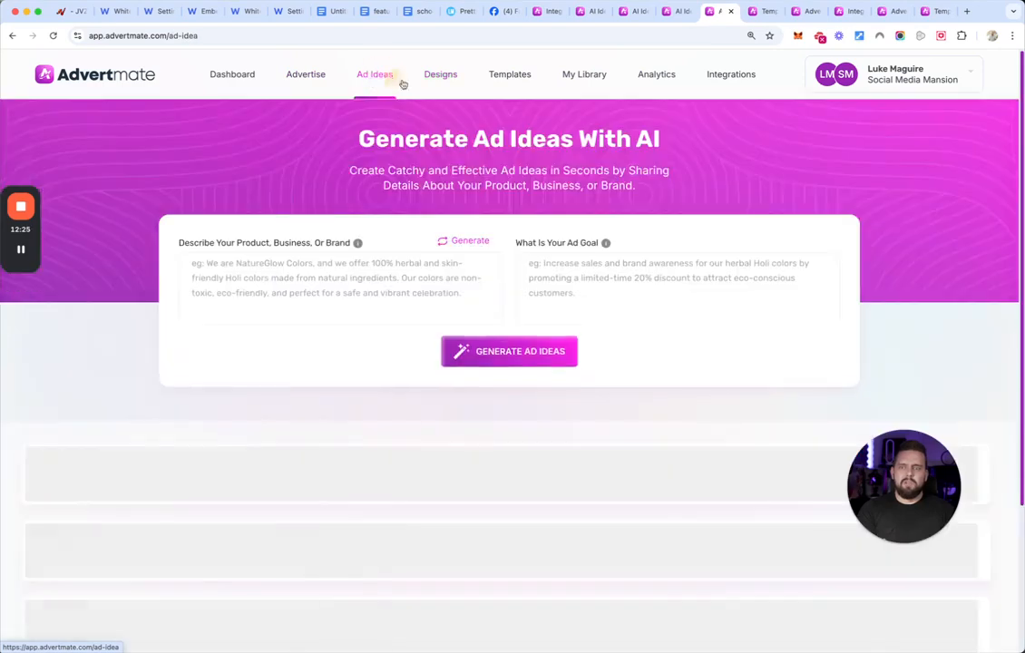
scroll(559, 222, down, 3)
scroll(559, 221, down, 2)
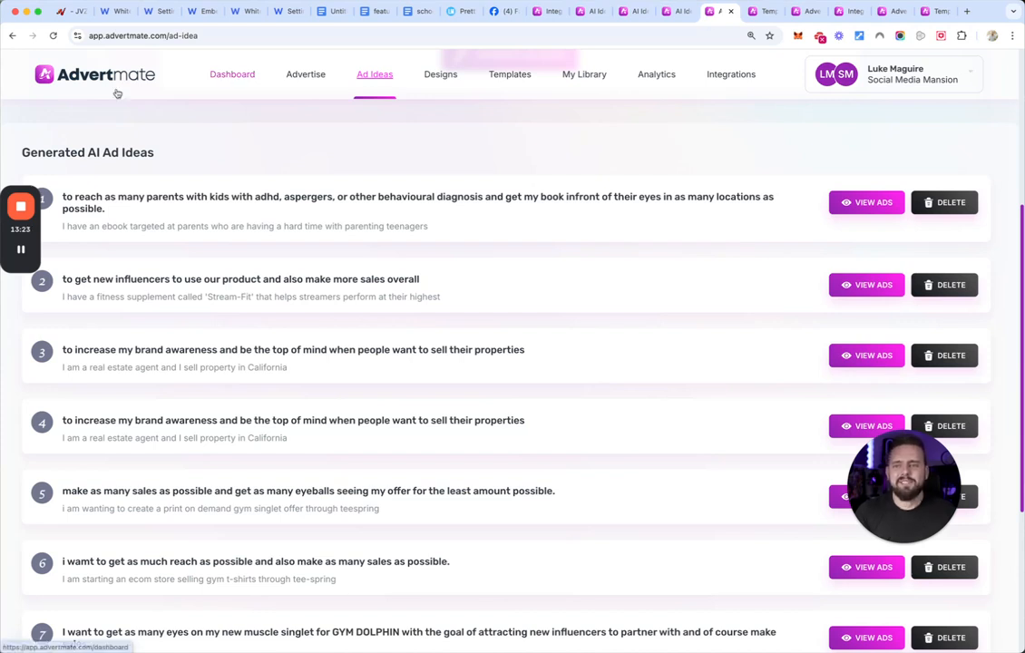
mouse_move(18, 212)
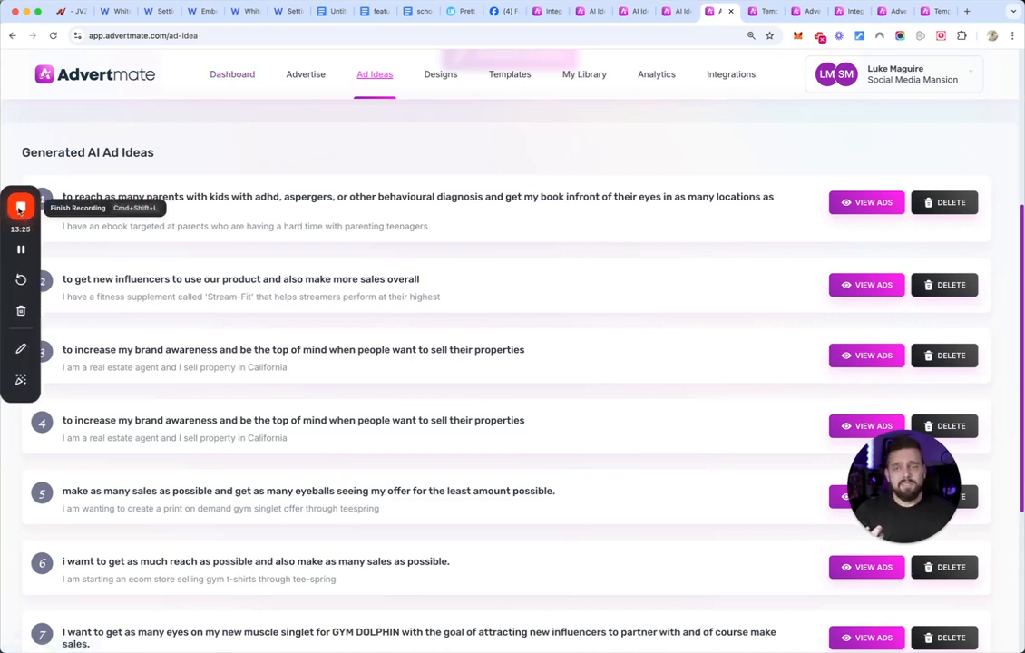